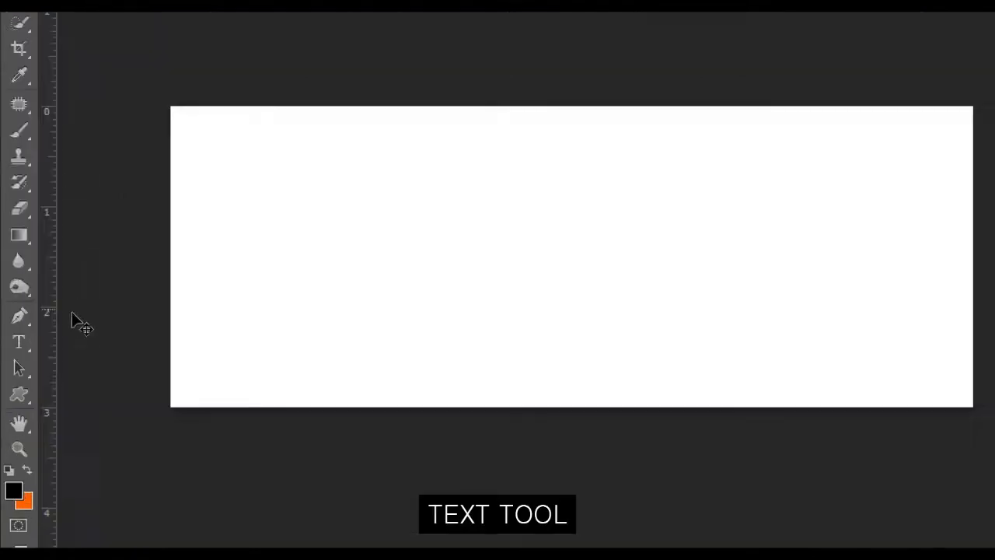
- Select the Horizontal Type tool for adding text
left_click(14, 363)
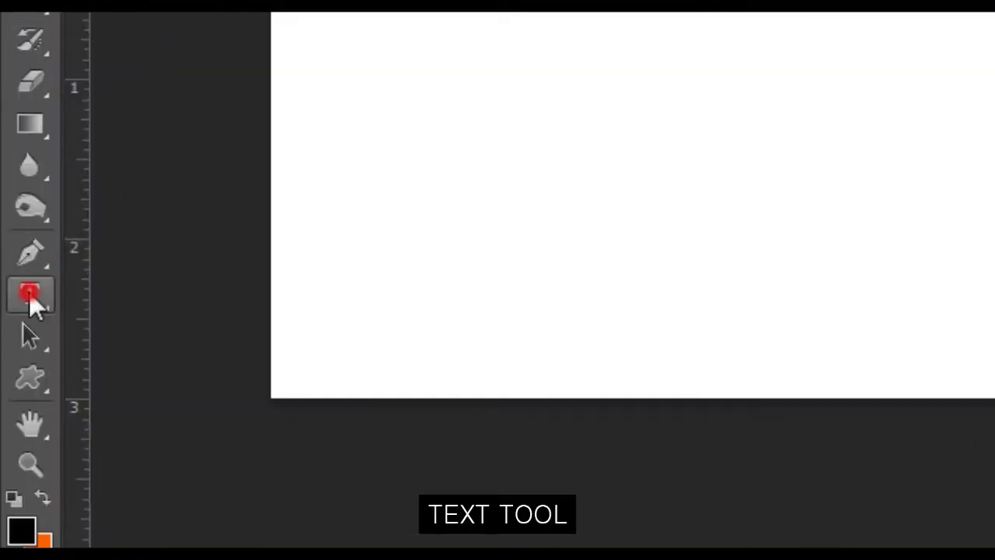
- Type the word SILVER on the canvas and commit it
left_click(266, 292)
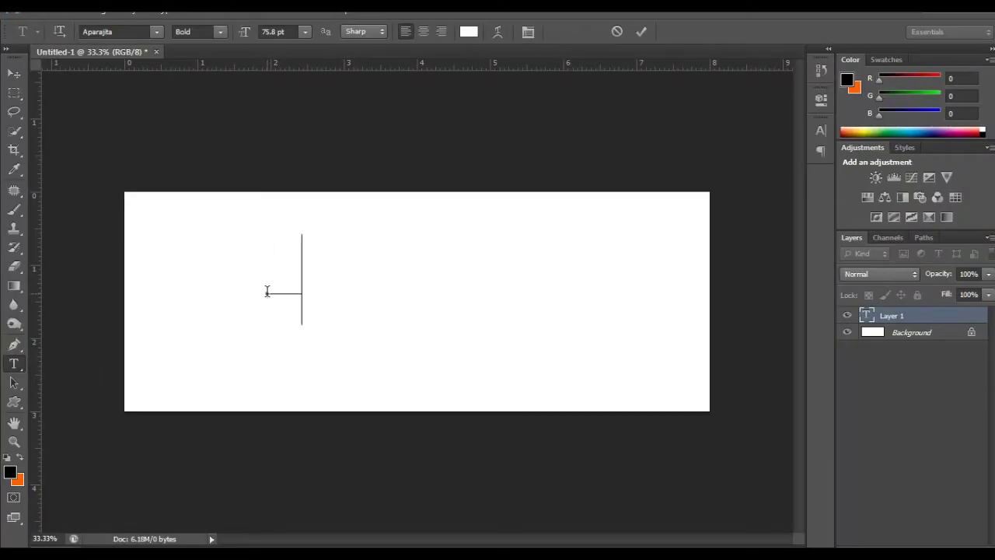
type("SILVER")
key("ctrl+Return")
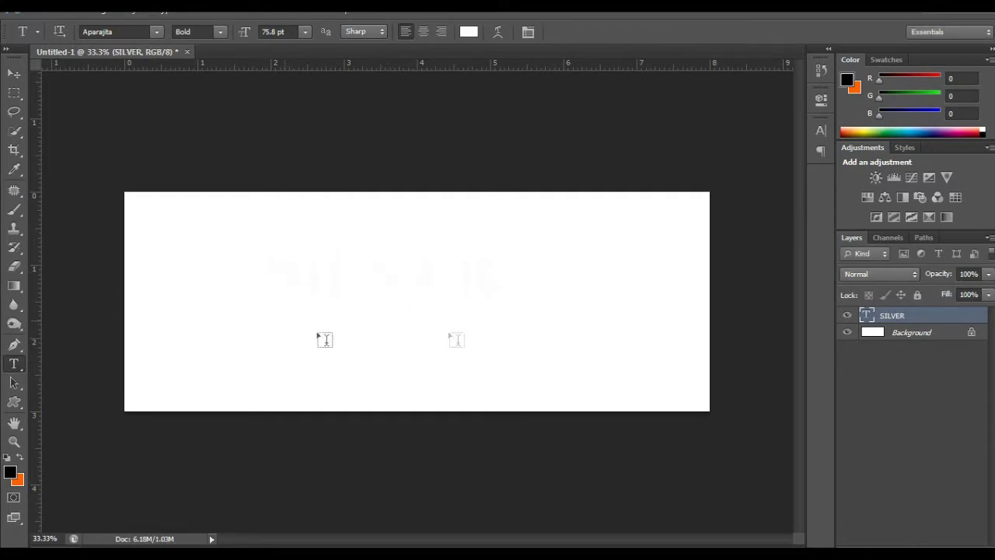
- Convert the Background to Layer 0 and make it black with a Color Overlay
left_click(930, 337)
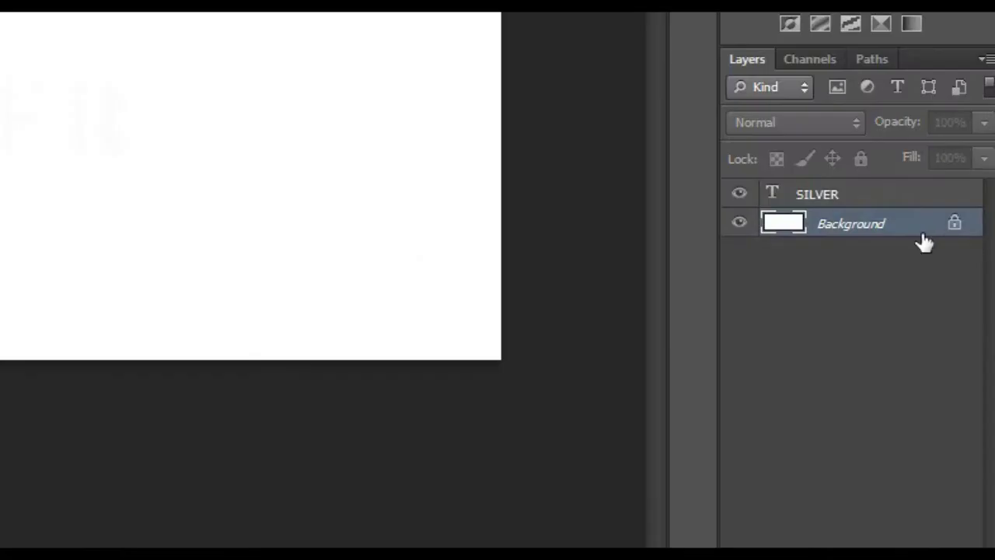
double_click(922, 233)
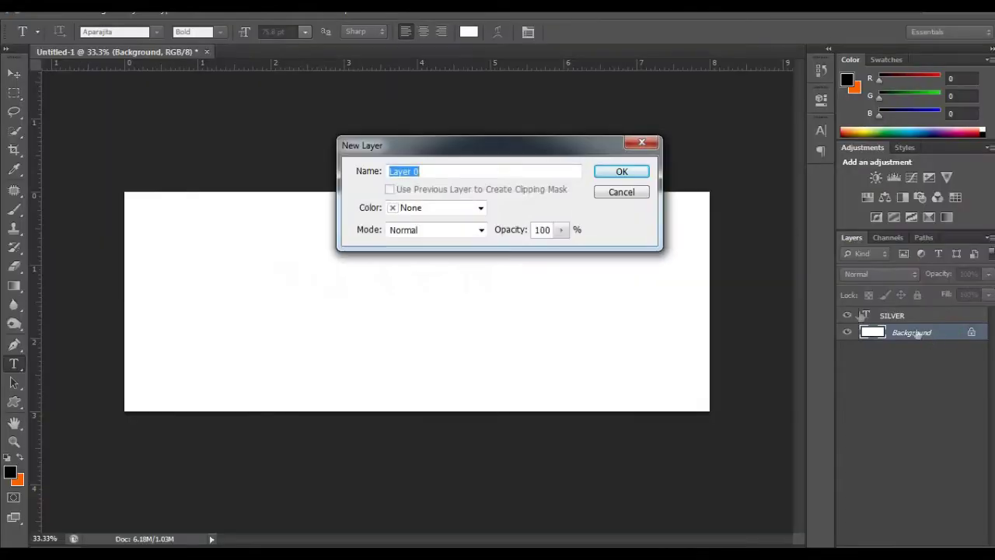
left_click(641, 175)
double_click(942, 334)
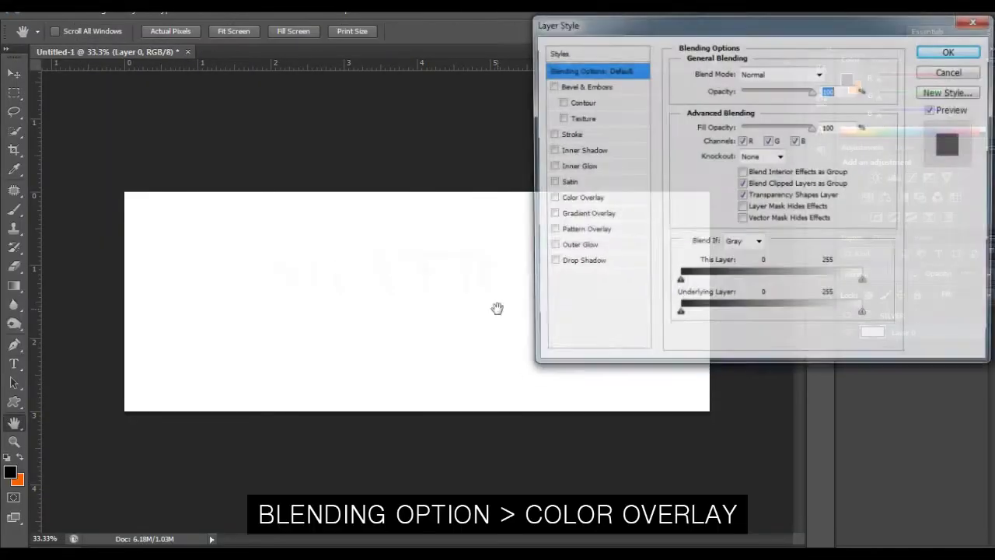
left_click(579, 199)
left_click(840, 73)
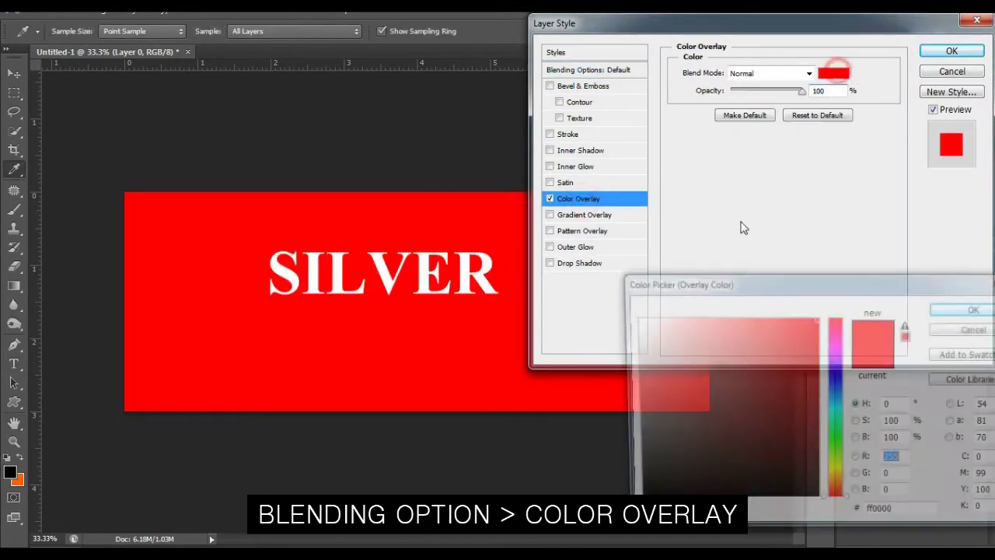
left_click_drag(667, 428, 631, 504)
left_click(967, 311)
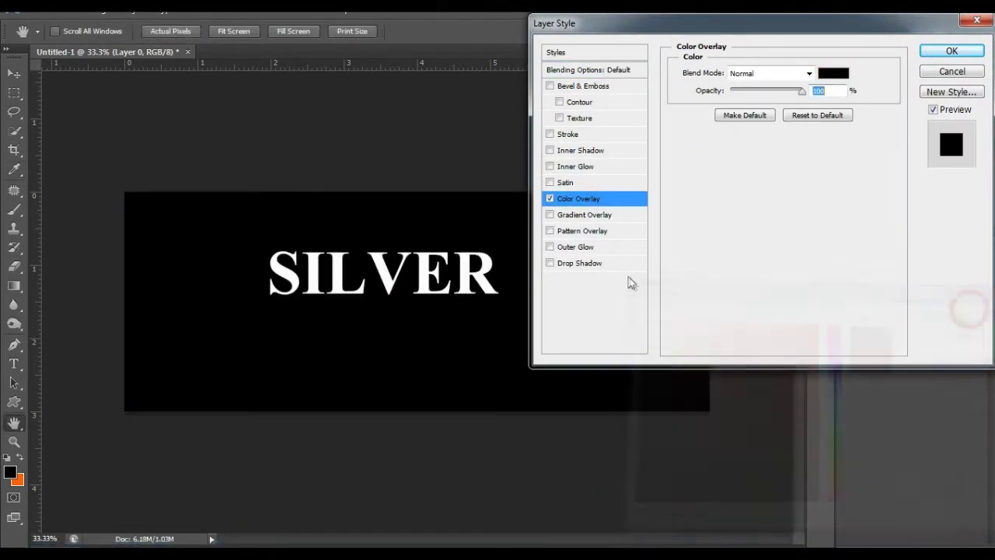
left_click(951, 52)
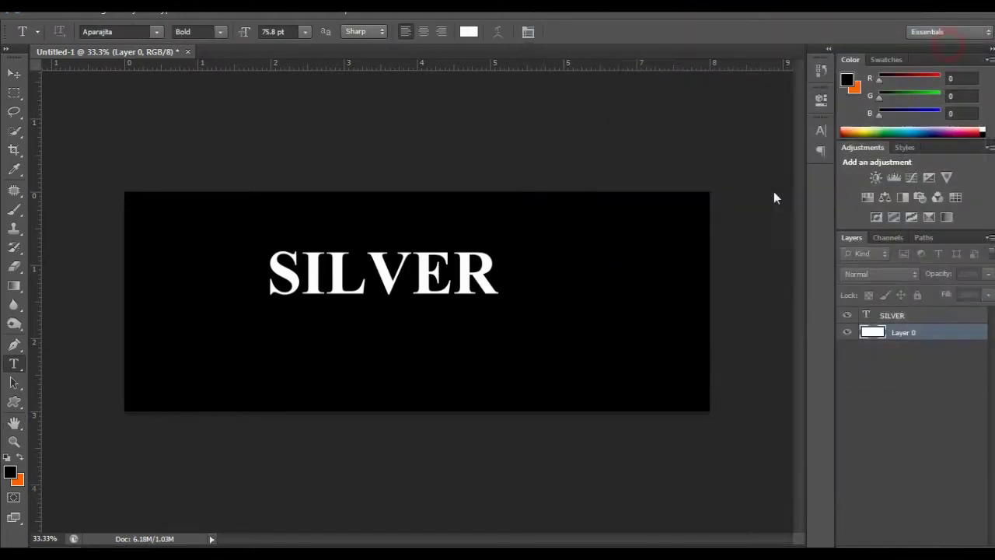
left_click(933, 315)
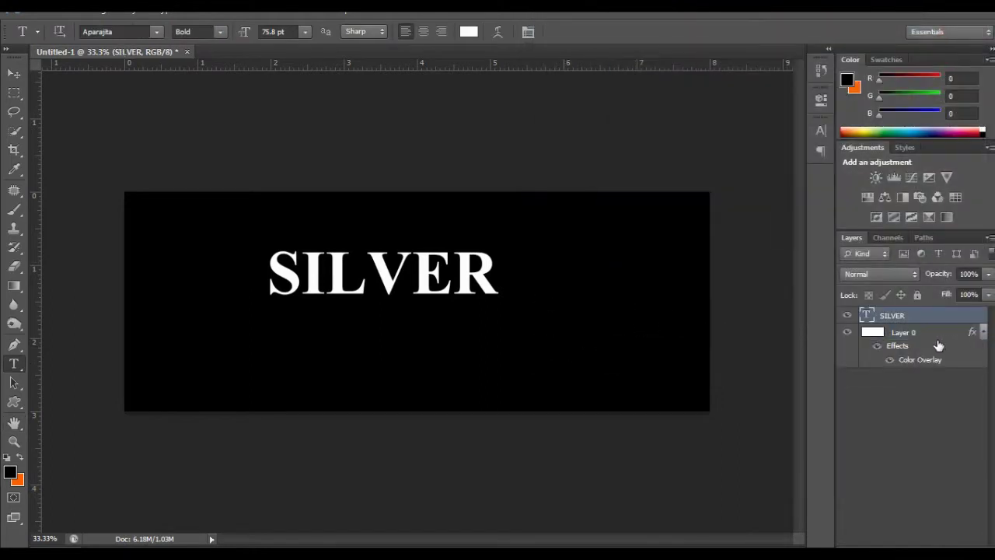
key("ctrl+t")
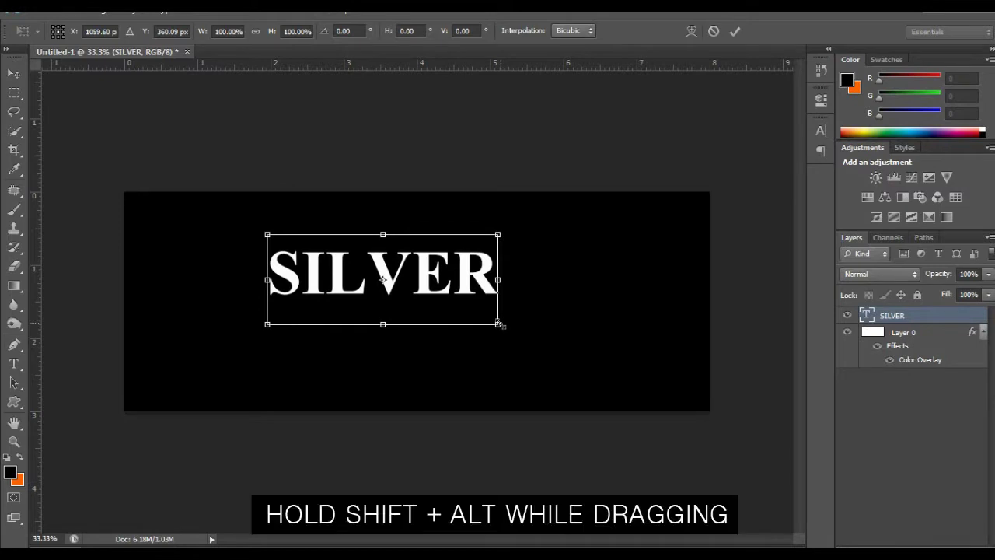
- Scale SILVER up to about 240%, shift it slightly lower, and commit
left_click_drag(499, 324, 625, 374)
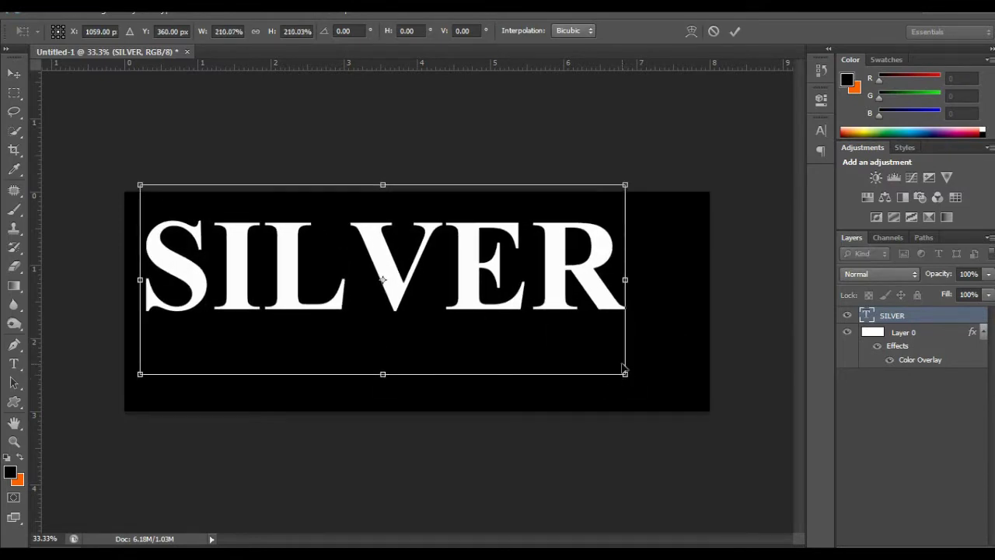
left_click_drag(625, 374, 689, 409)
mouse_move(519, 285)
left_mouse_down()
mouse_move(526, 300)
mouse_move(518, 311)
left_mouse_up()
key("Return")
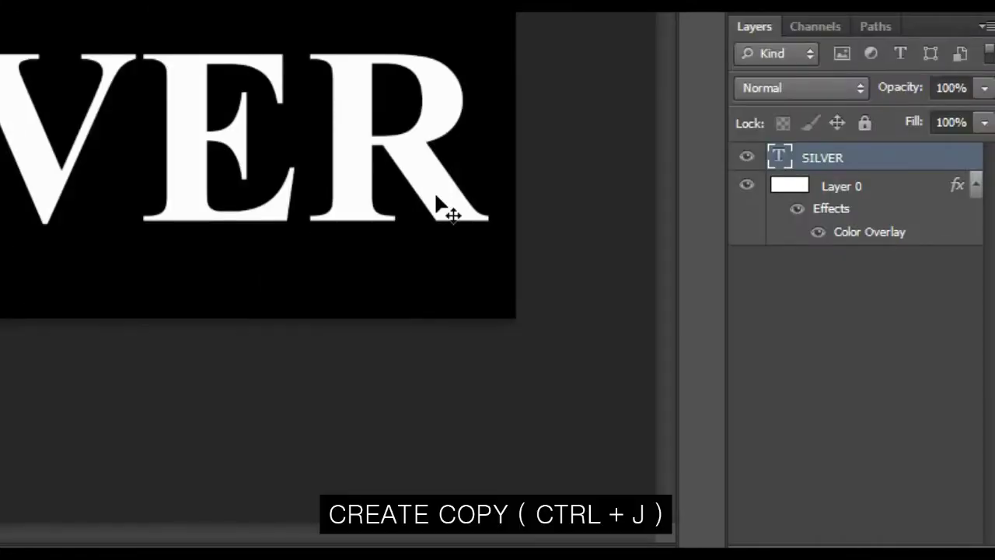
- Duplicate the SILVER text layer and rename the copy 'SILVER 1'
key("ctrl+j")
double_click(844, 158)
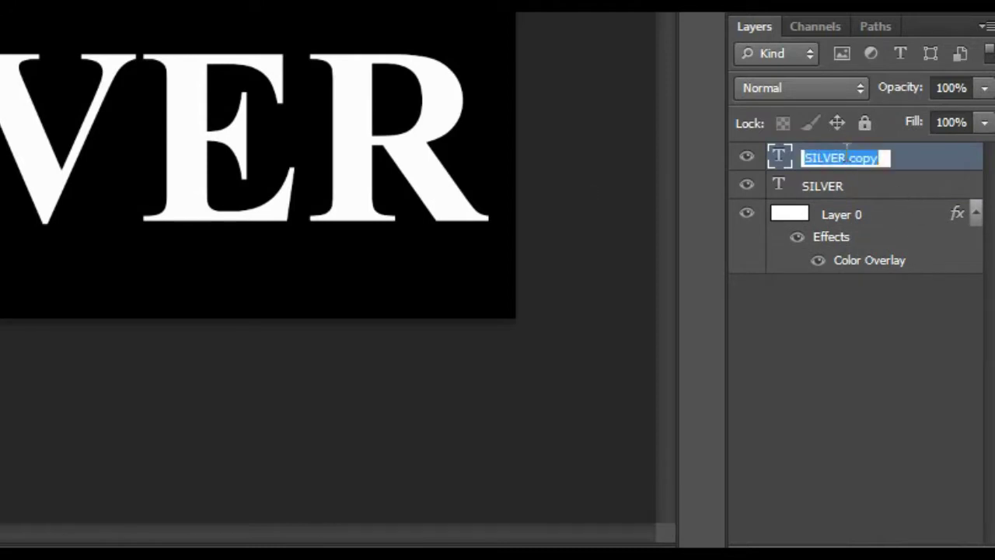
double_click(855, 153)
type("1")
key("Return")
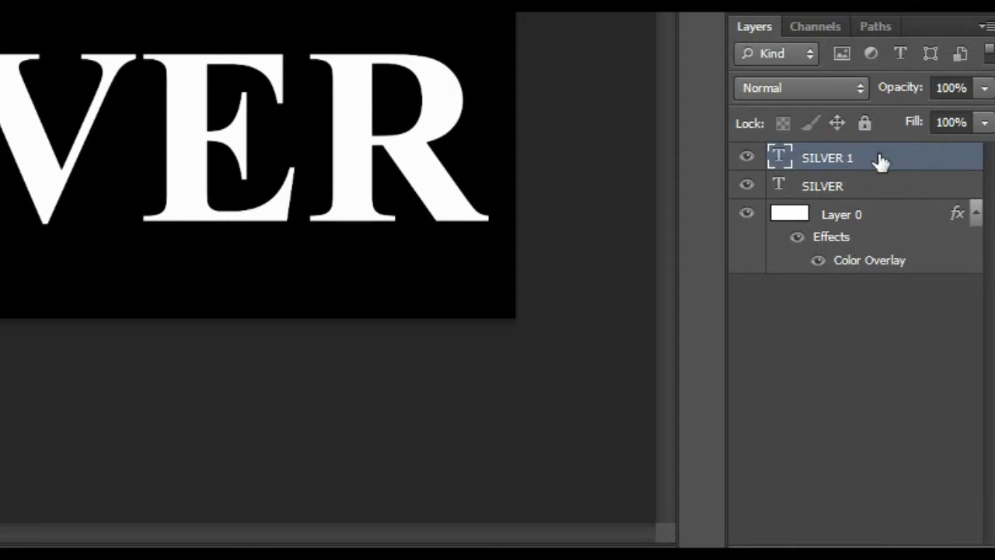
- Open SILVER 1's Layer Style and enable Gradient Overlay
right_click(880, 161)
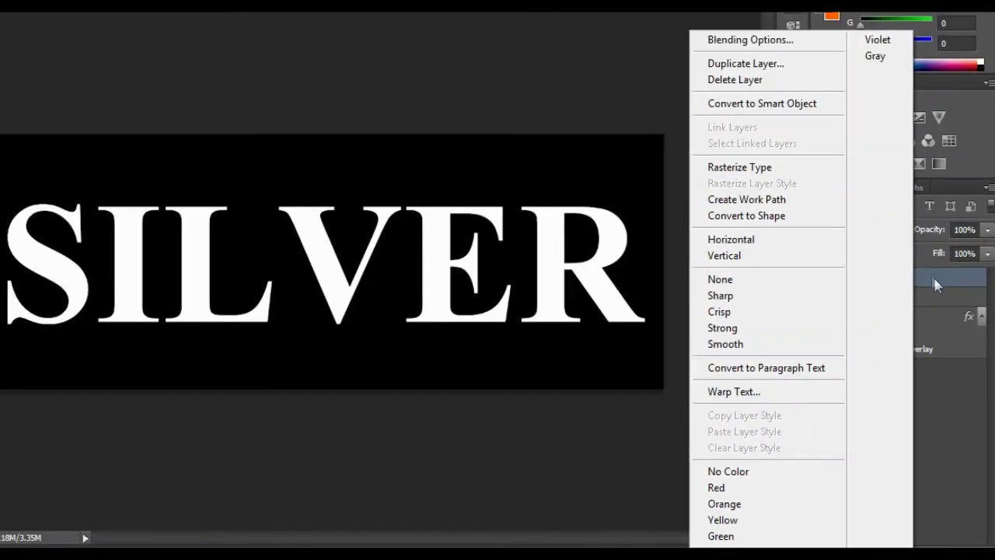
left_click(930, 278)
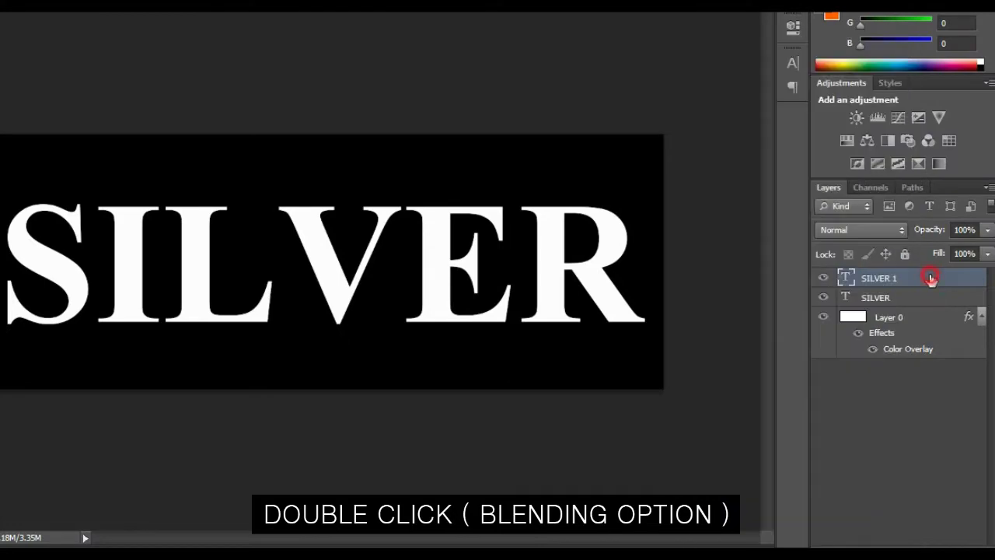
double_click(909, 278)
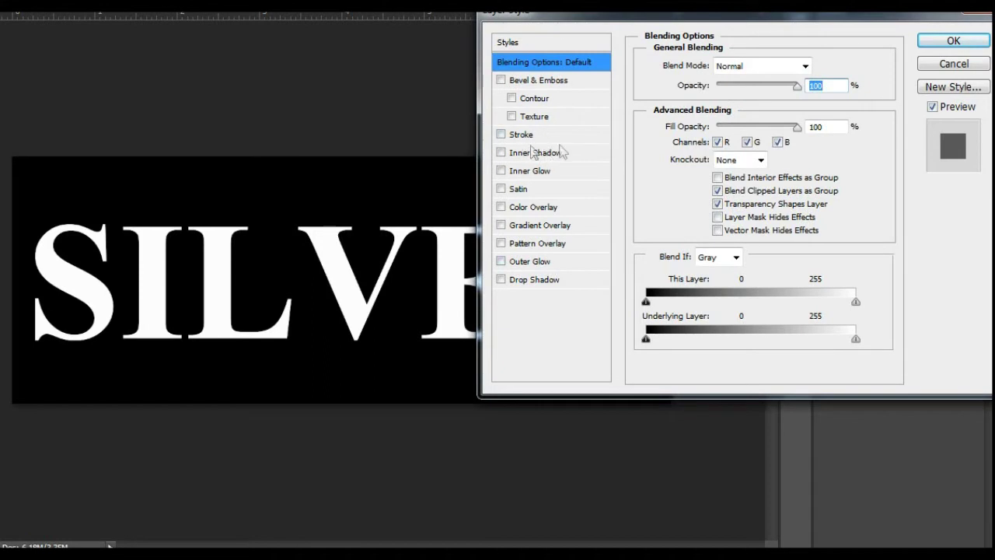
left_click(539, 226)
- Set the gradient's left colour stop to grey #B6B4B5
left_click(721, 107)
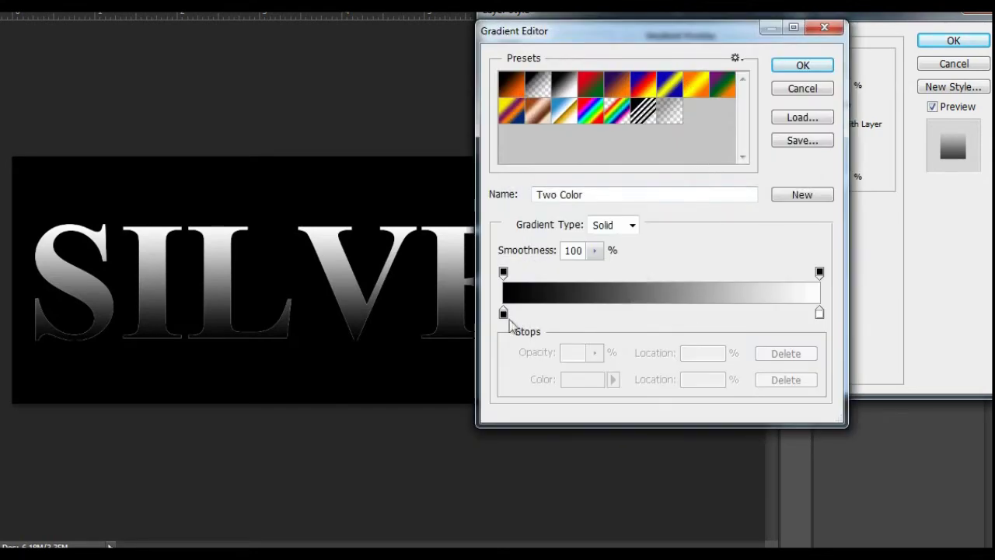
left_click(503, 314)
left_click(582, 380)
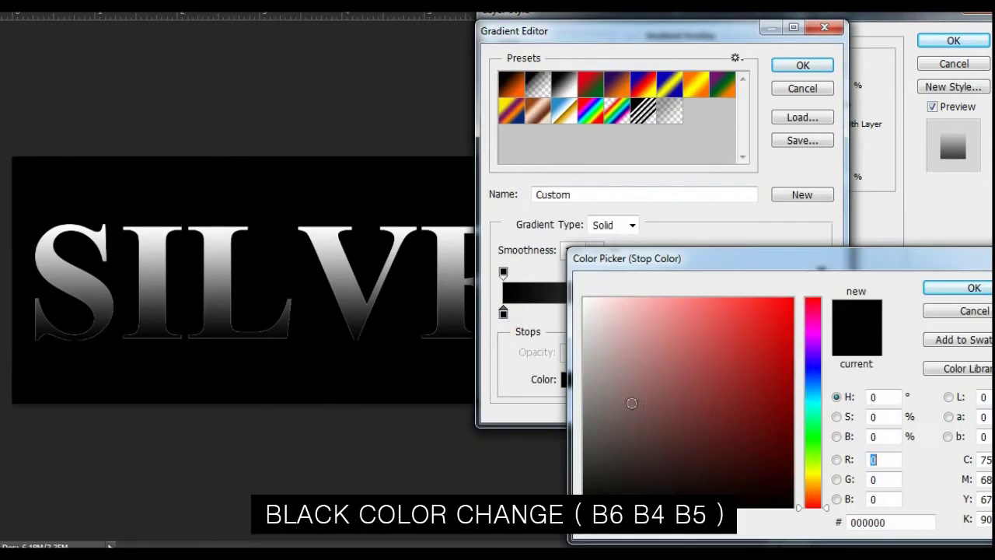
double_click(908, 522)
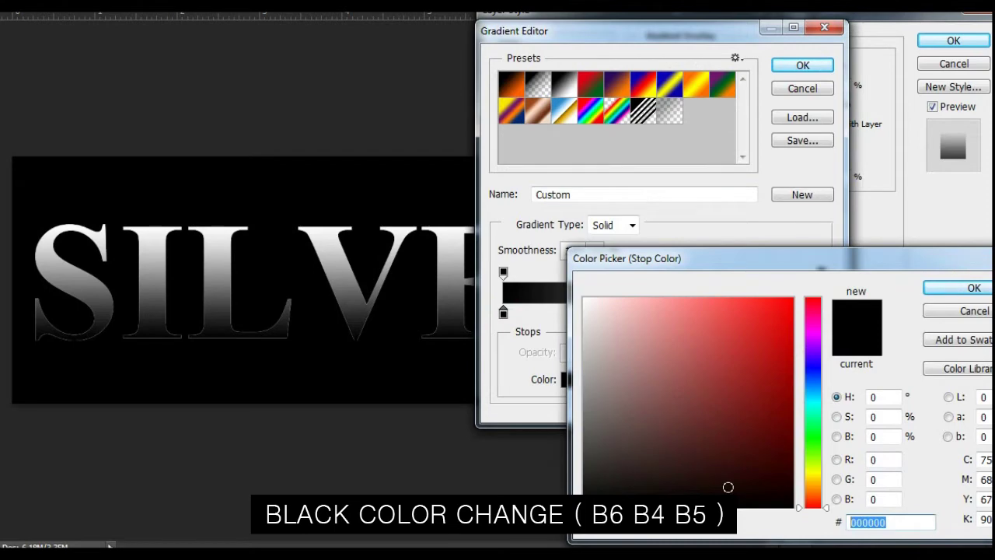
type("B6B4")
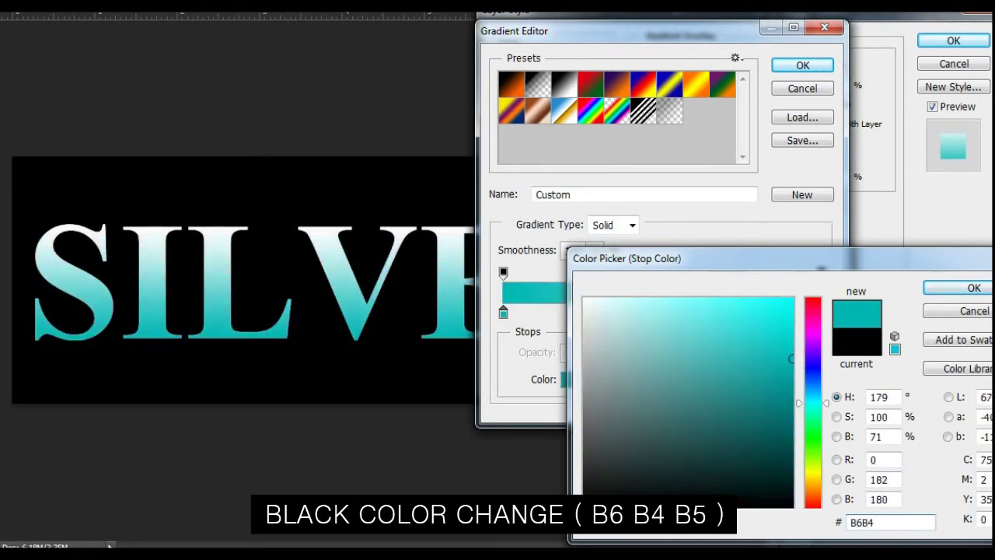
type("B5")
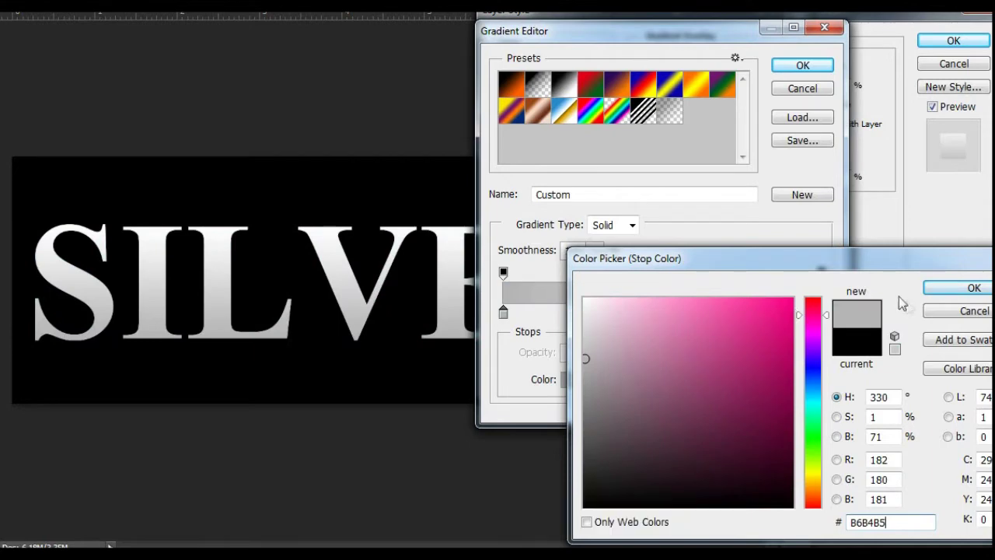
left_click(956, 287)
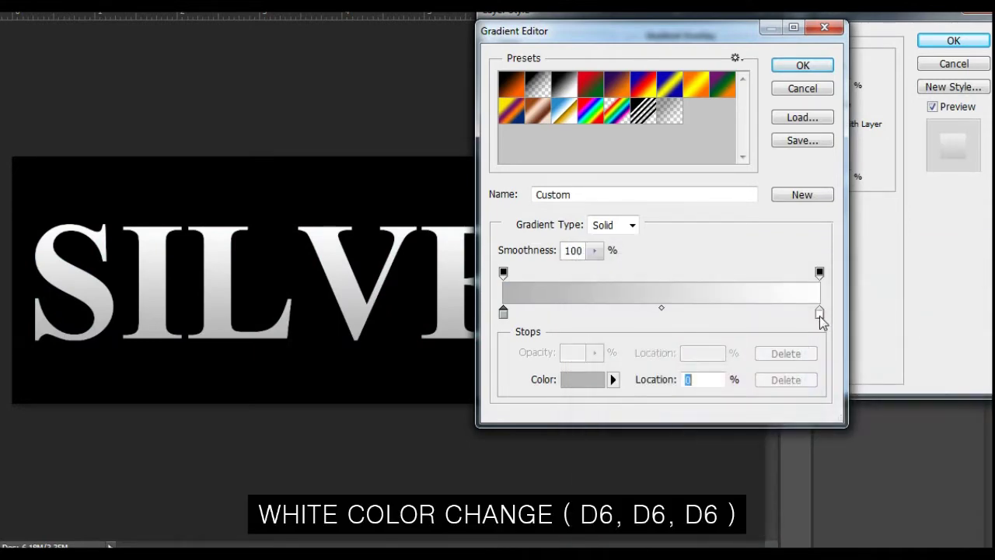
- Set the right colour stop to light grey #D6D6D6 and confirm the gradient
left_click(820, 314)
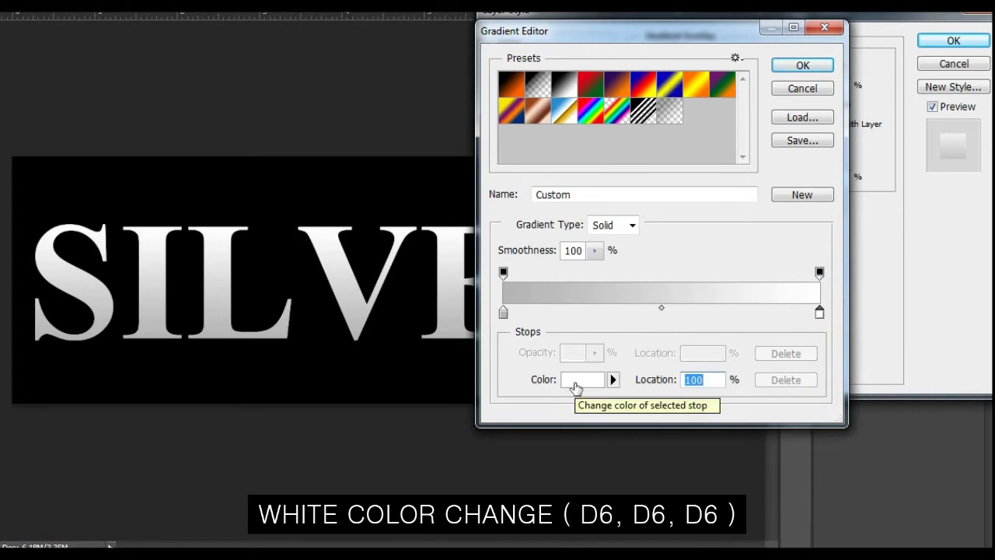
left_click(576, 387)
double_click(878, 522)
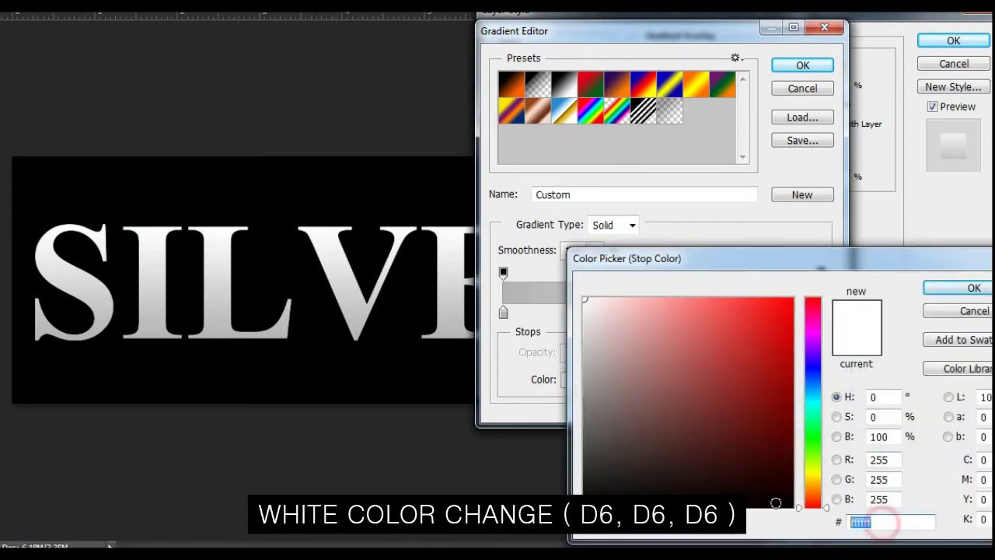
type("D6D6D6")
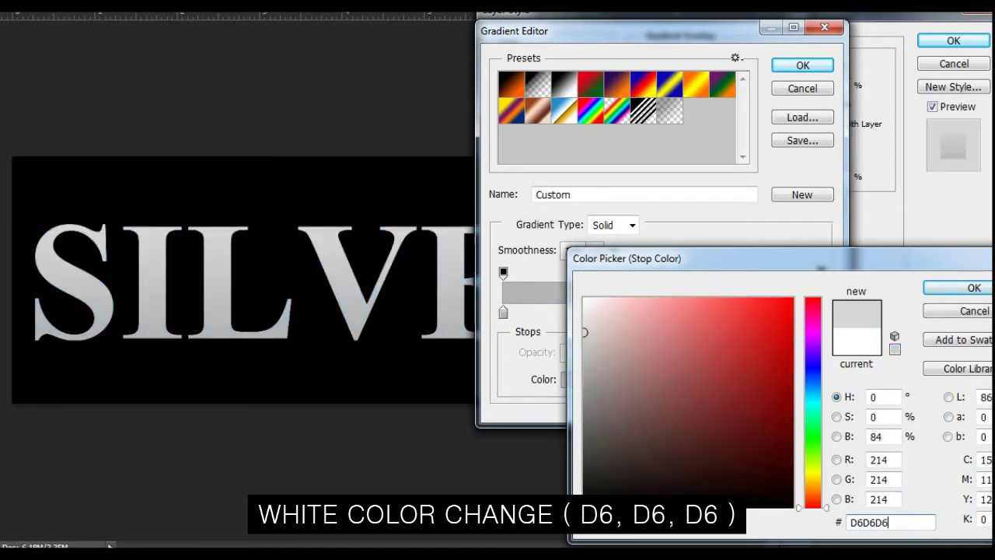
left_click(955, 287)
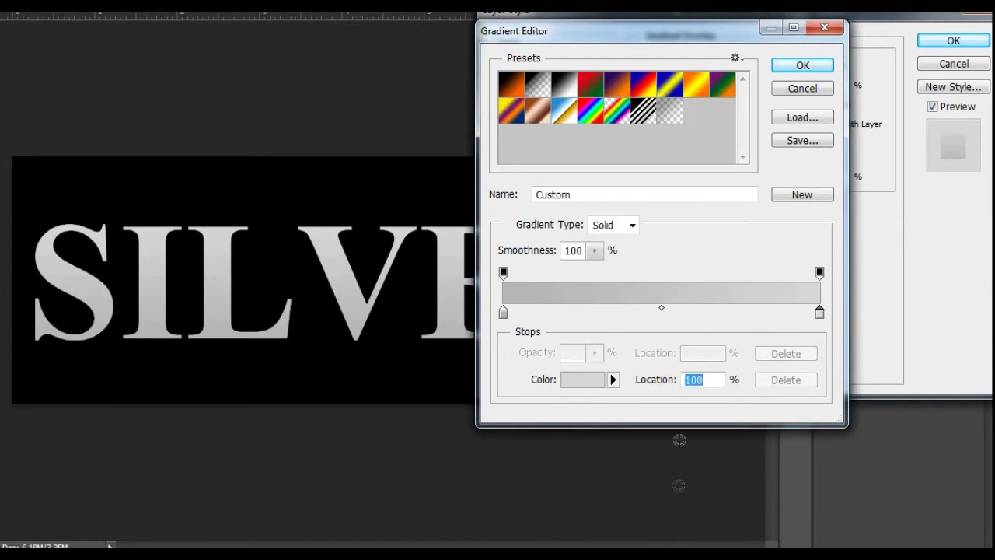
left_click(801, 66)
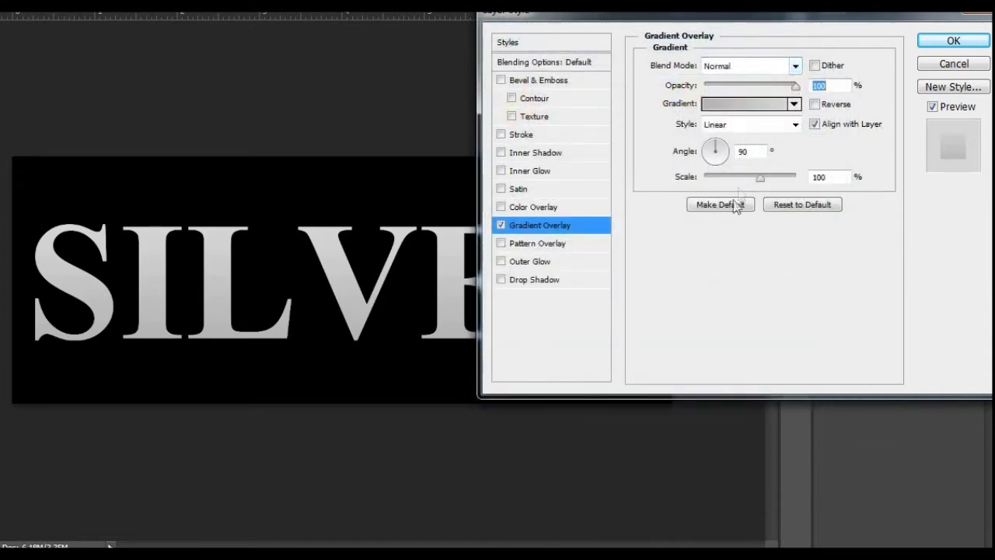
- Switch the Gradient Overlay style to Reflected, comparing it against Linear
left_click(793, 126)
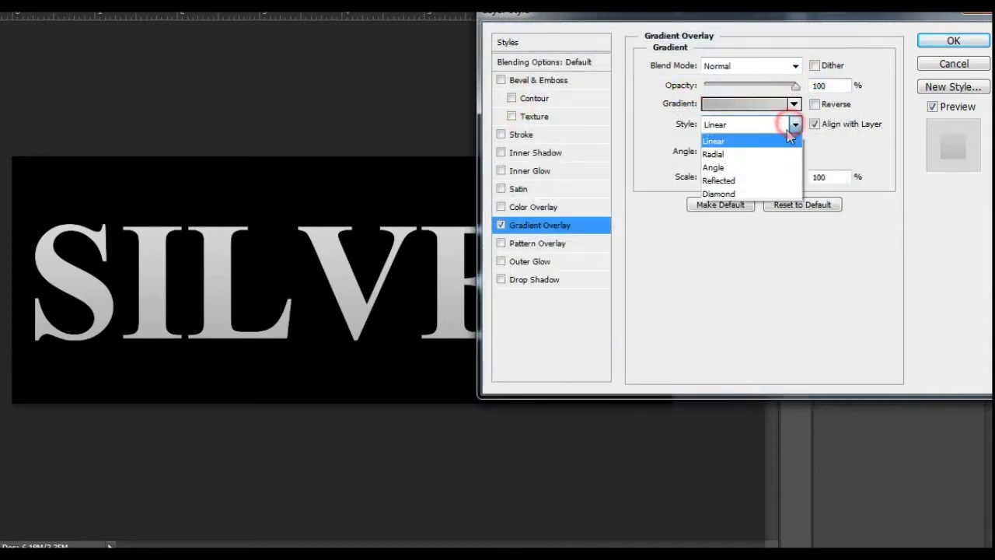
left_click(735, 179)
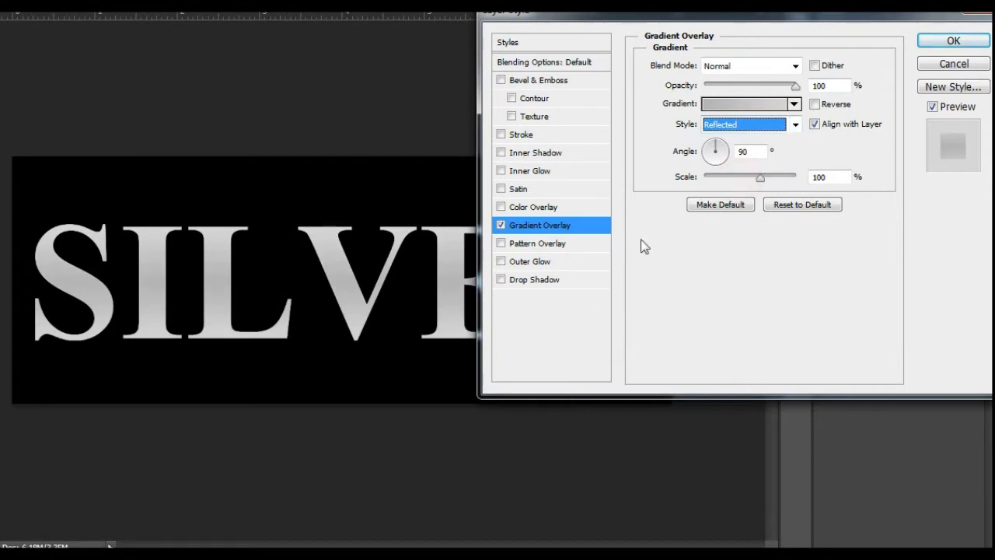
left_click(502, 225)
left_click(502, 226)
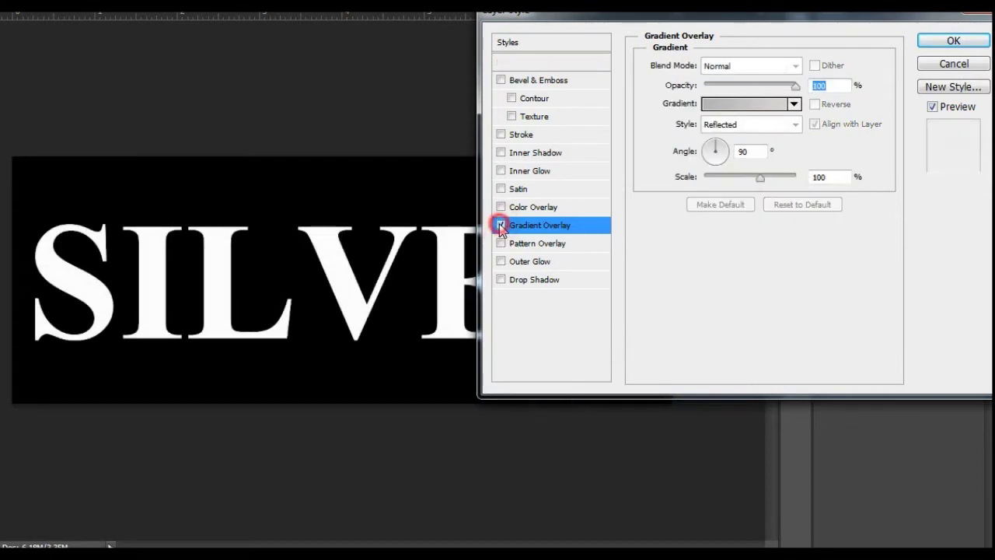
left_click(727, 124)
left_click(748, 138)
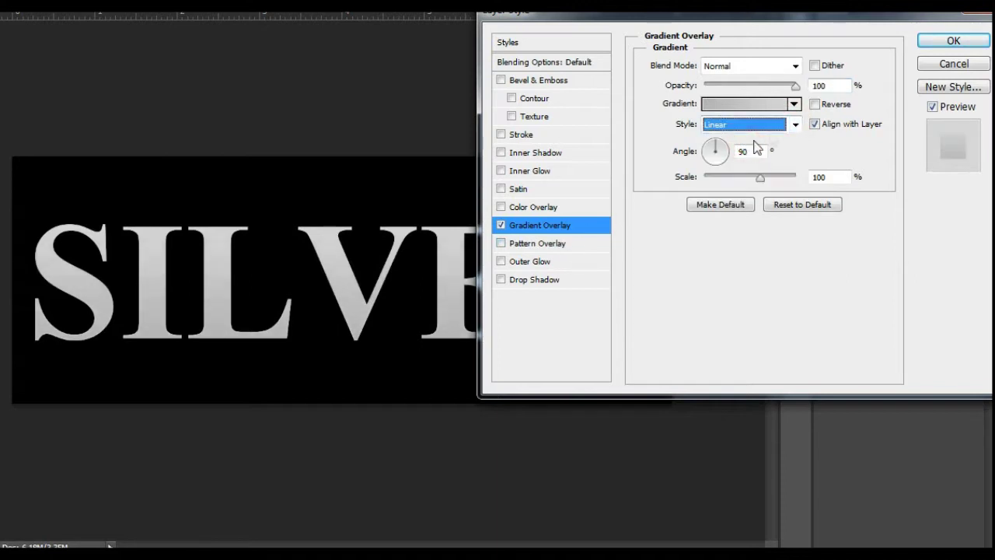
left_click(793, 126)
left_click(735, 179)
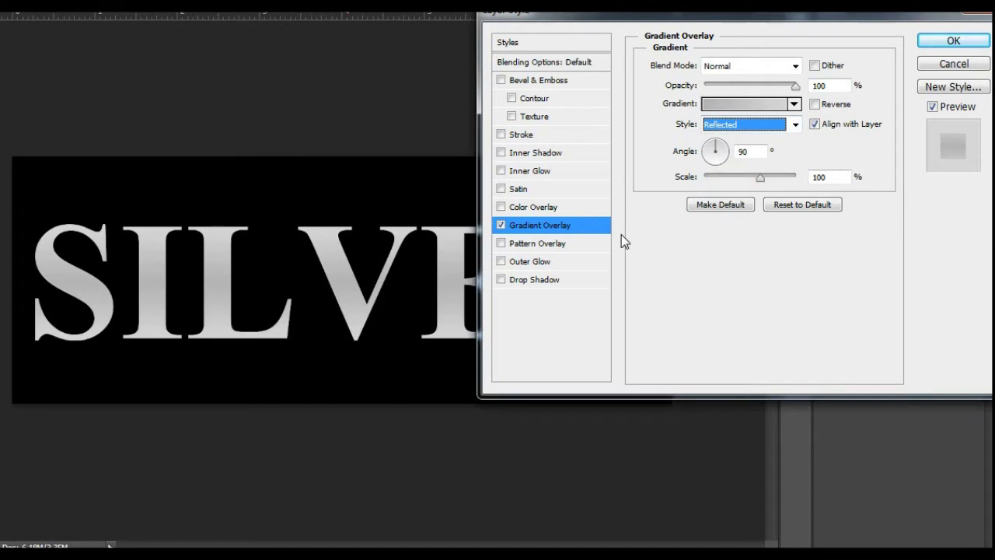
left_click(542, 82)
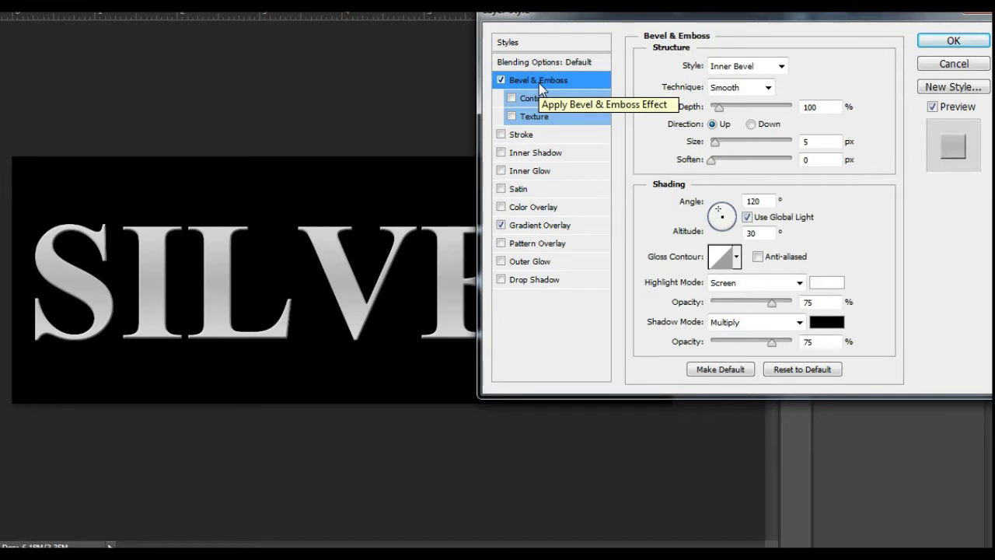
- Set Bevel & Emboss to Chisel Hard with 170% depth and 65 px size
left_click(769, 92)
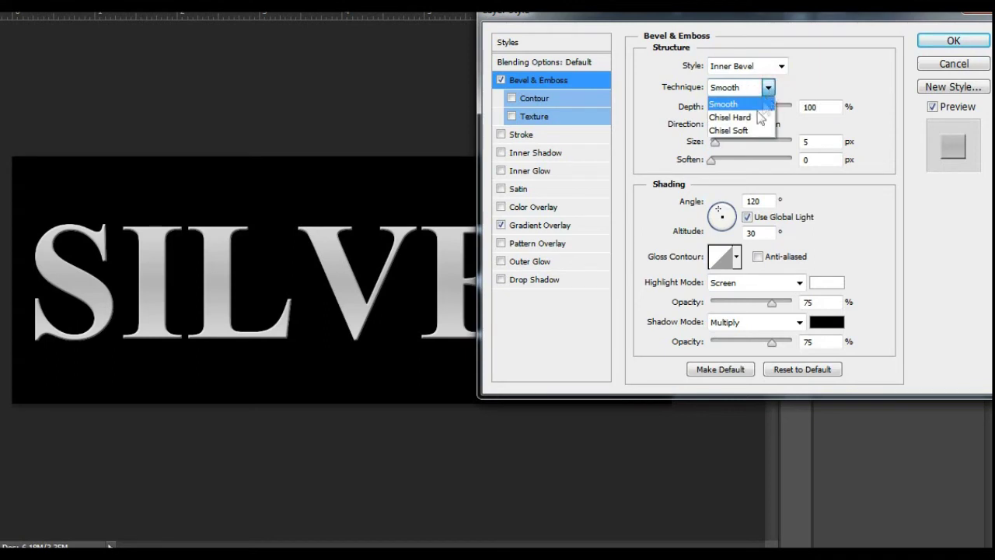
left_click(738, 116)
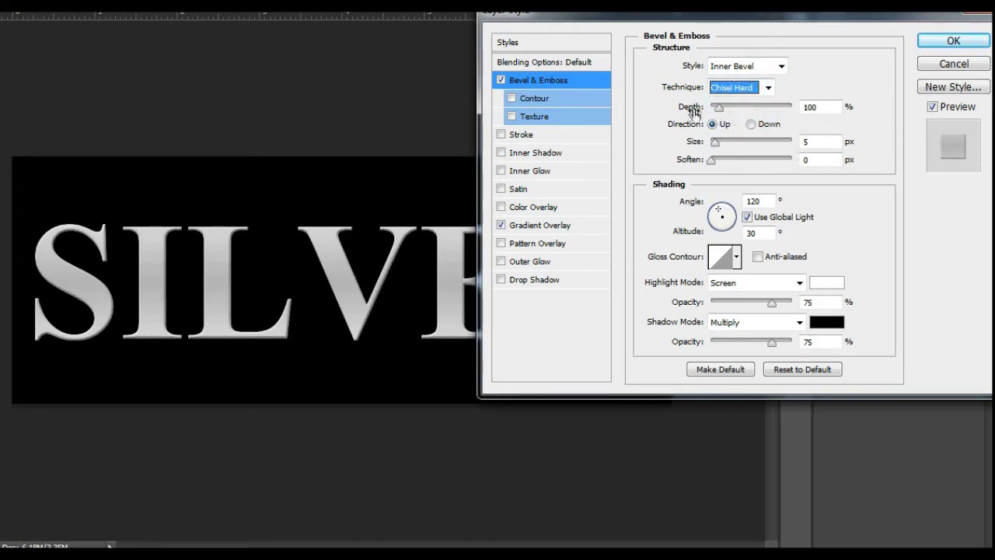
left_click_drag(696, 113, 697, 113)
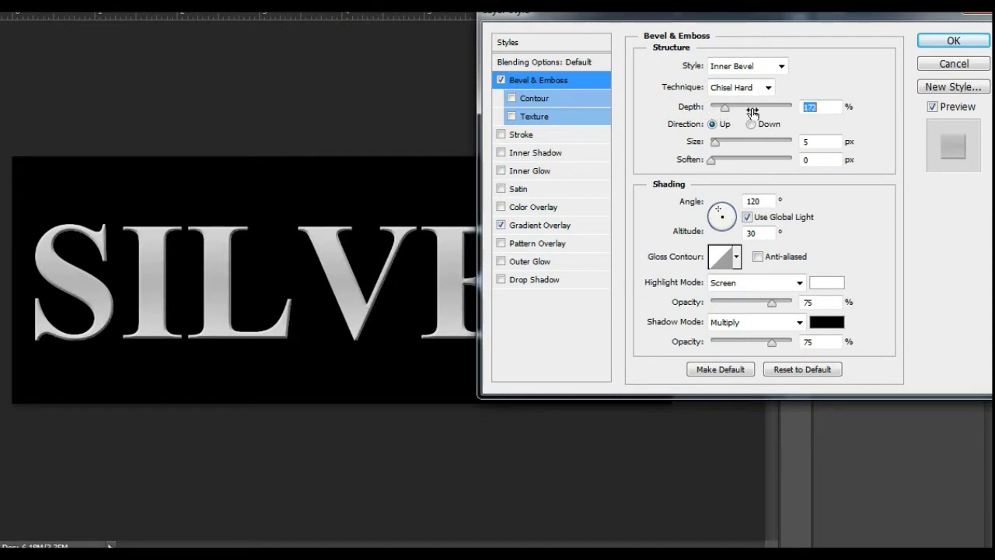
left_click_drag(738, 113, 750, 114)
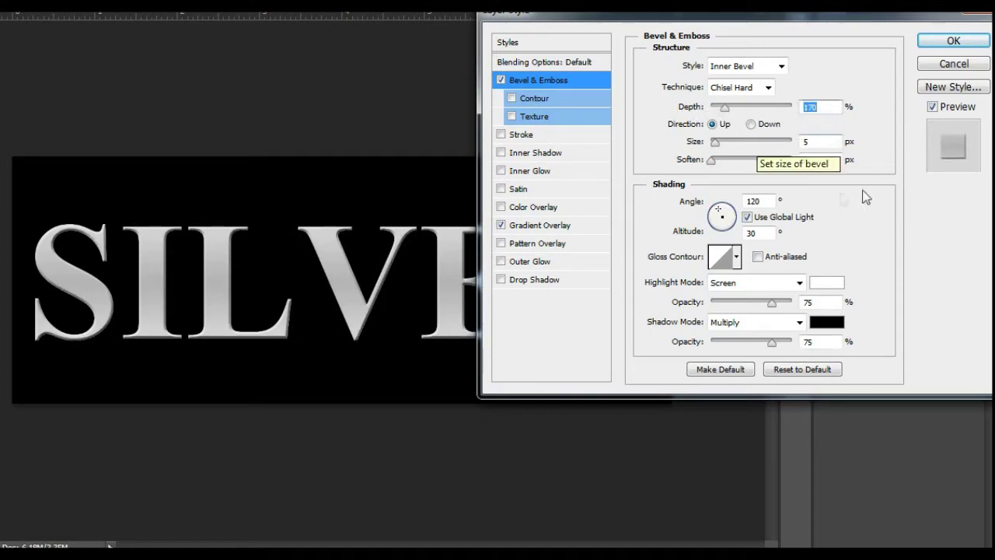
left_click(817, 141)
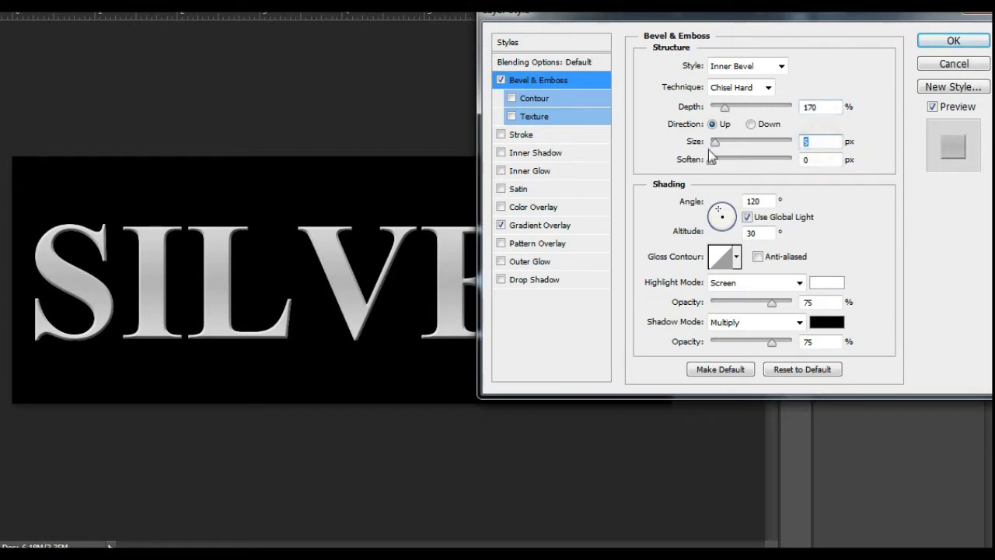
left_click_drag(717, 145, 725, 146)
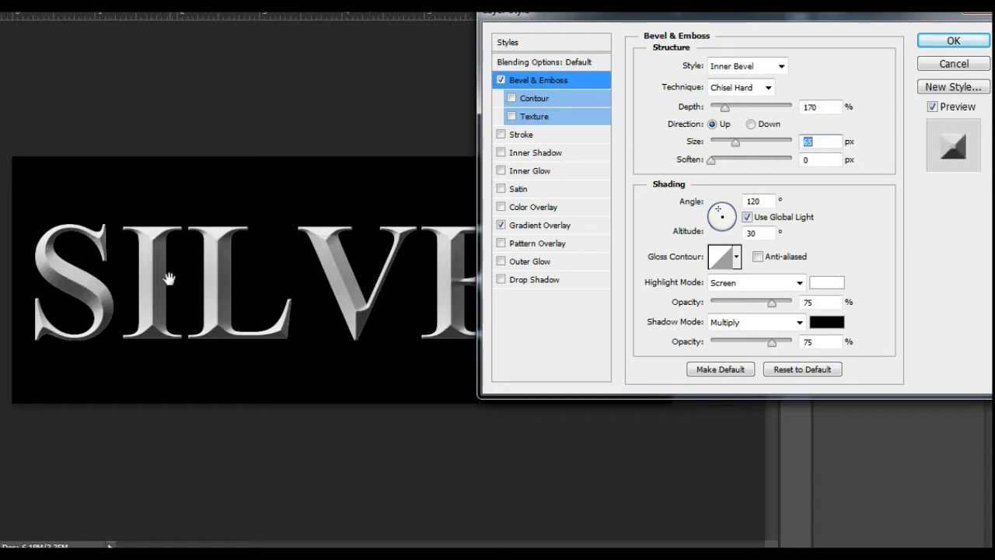
type("65")
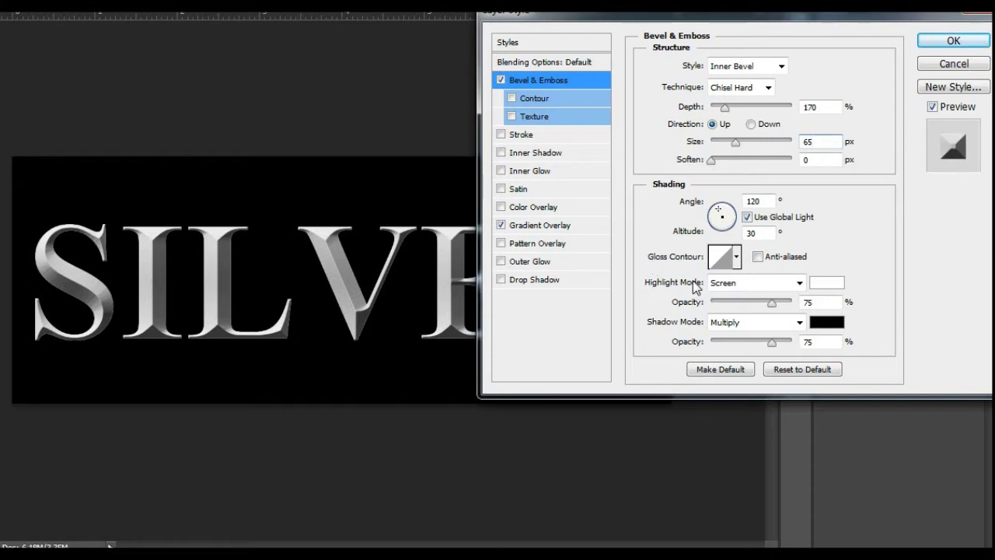
- Apply the Ring - Double gloss contour and enable Contour on the bevel
left_click(736, 258)
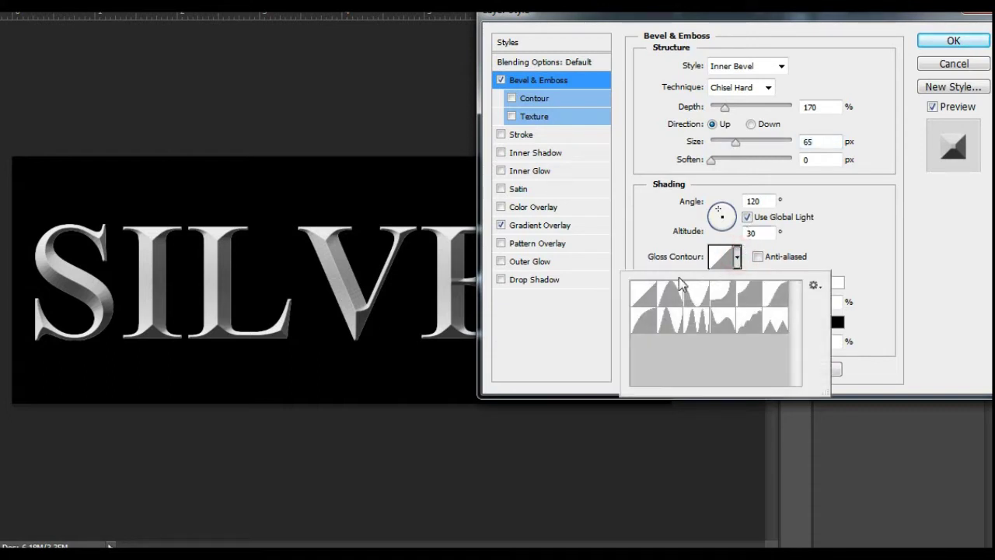
left_click(699, 322)
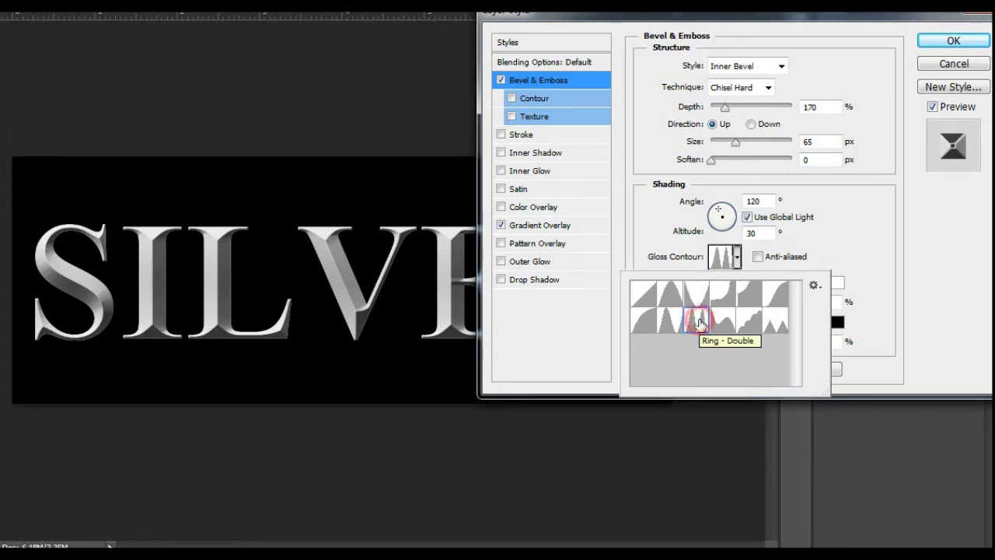
left_click(737, 258)
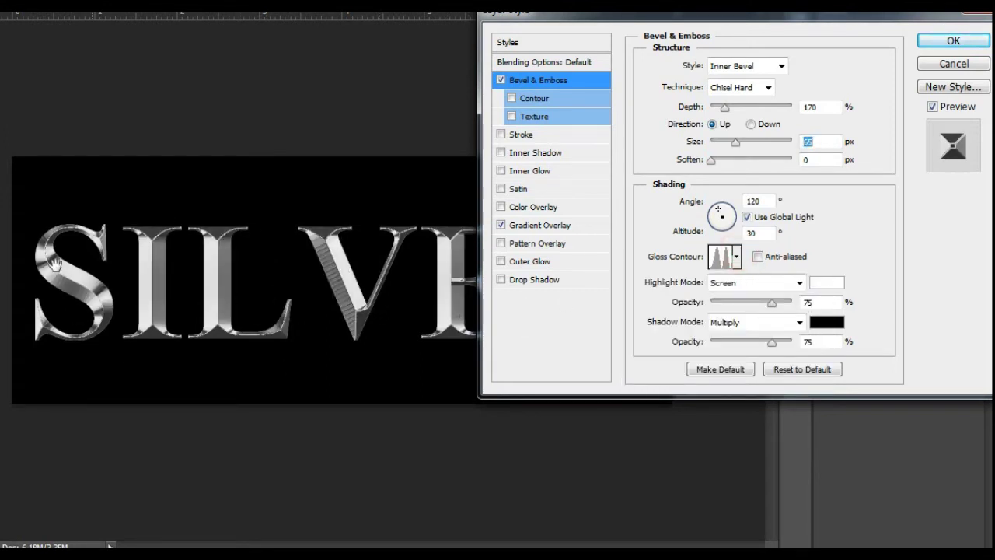
left_click(512, 98)
- Lower the bevel depth to about 93% and set its size to 68 px
left_click_drag(723, 108, 718, 111)
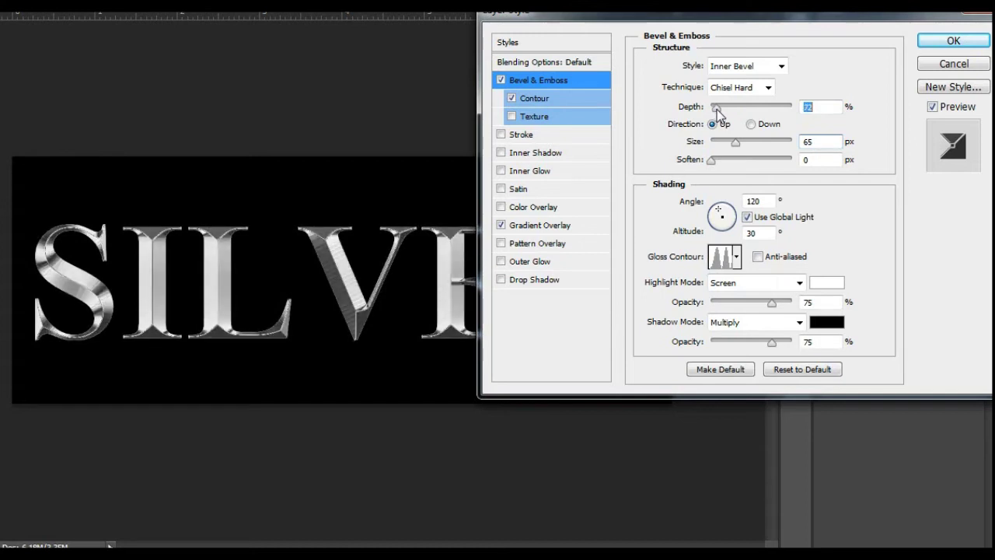
left_click_drag(719, 111, 723, 114)
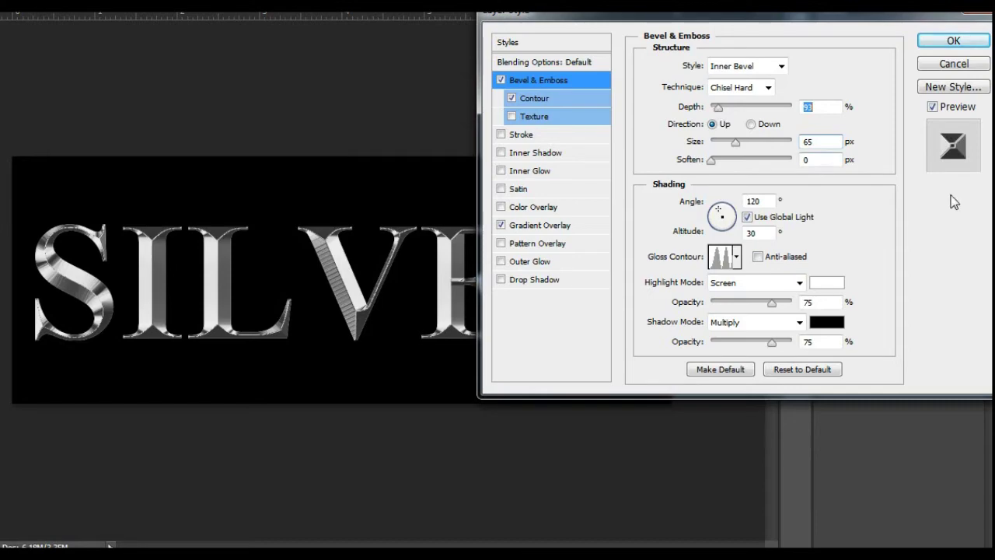
left_click_drag(736, 144, 738, 143)
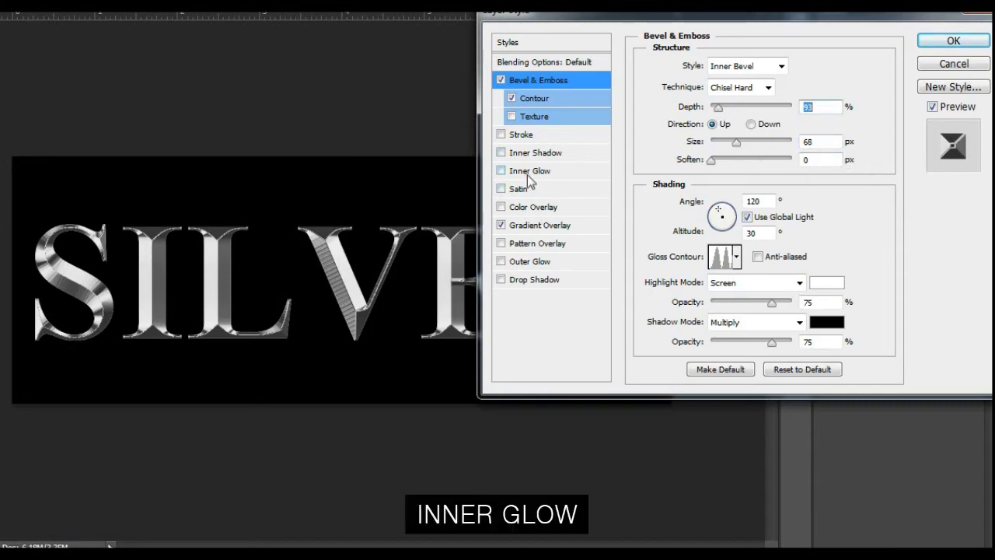
left_click(529, 171)
left_click(688, 123)
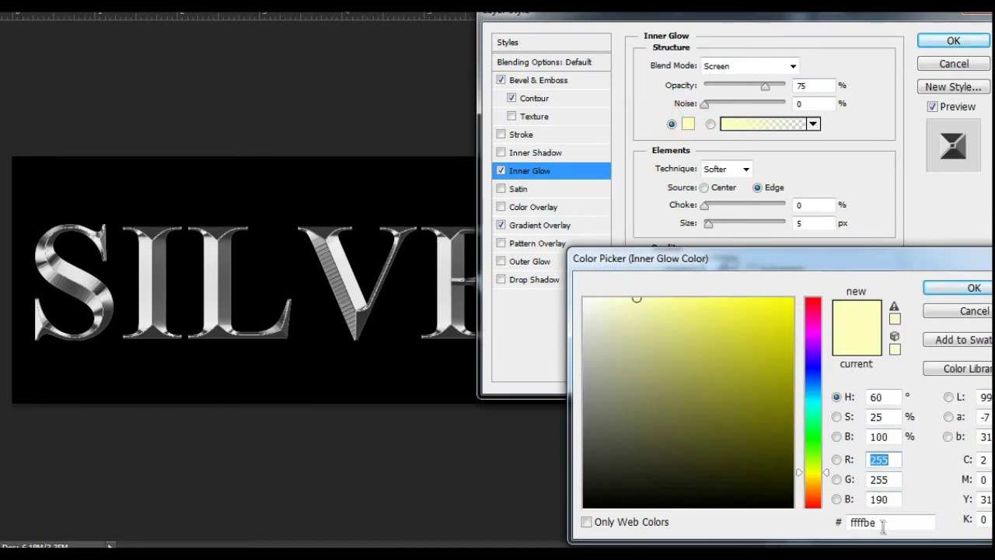
- Set the Inner Glow colour to a pale peach around #FFB482
left_click(885, 526)
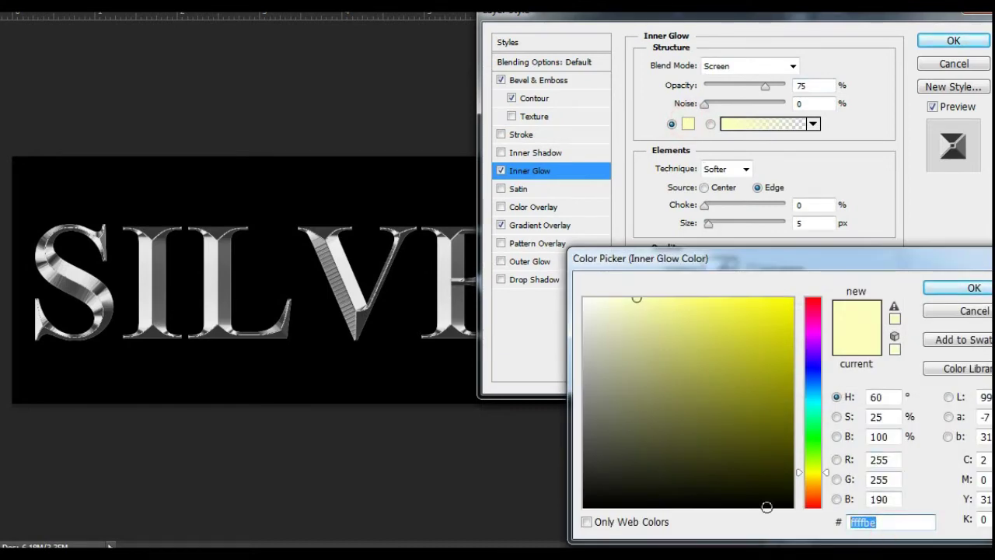
type("FFB482")
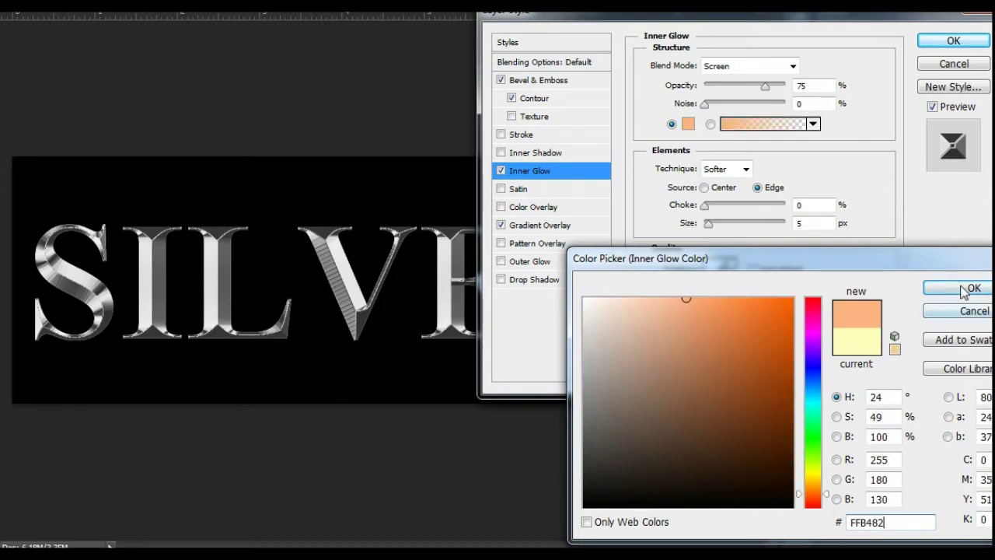
left_click(667, 298)
left_click(955, 289)
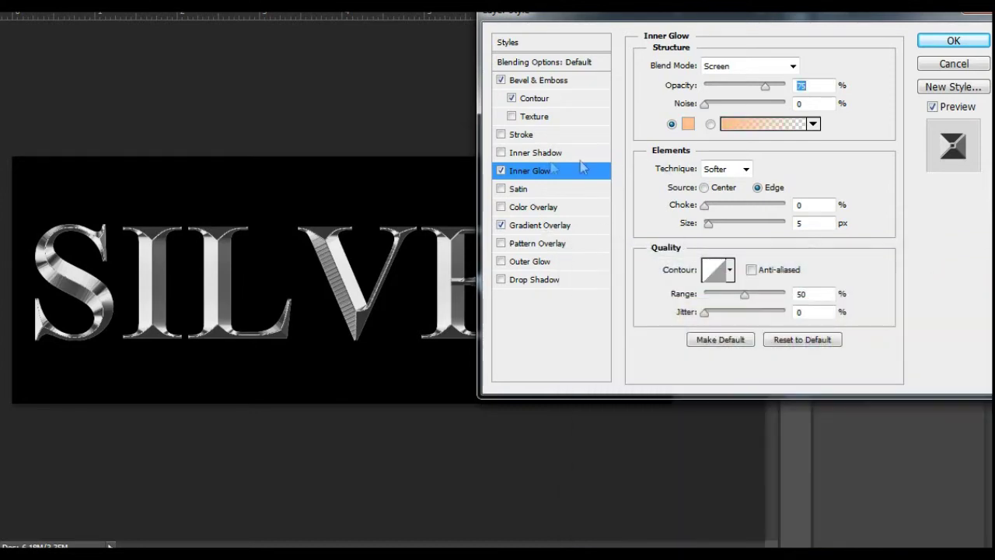
left_click(501, 171)
left_click(502, 171)
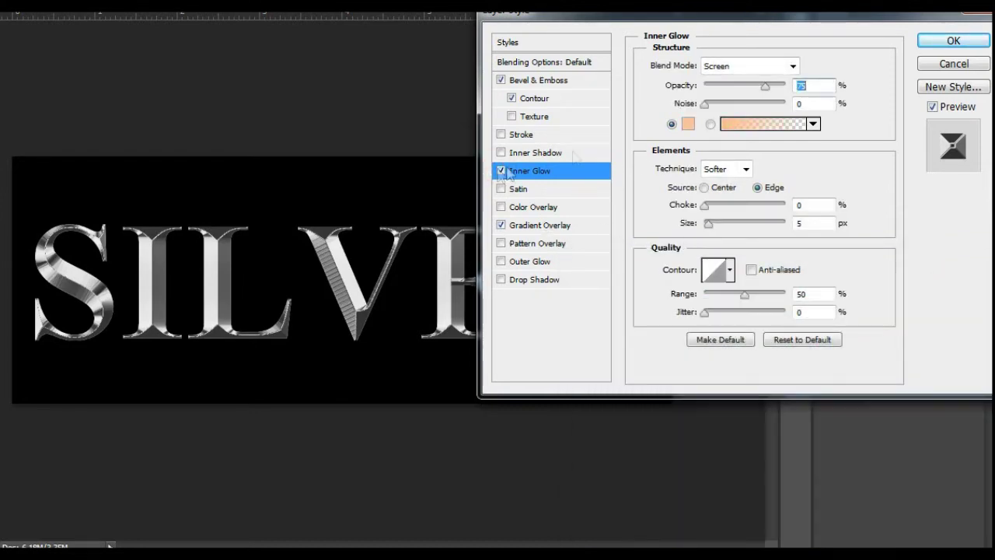
- Set the Inner Glow to Normal blending, 100% opacity and 32 px size
left_click(744, 66)
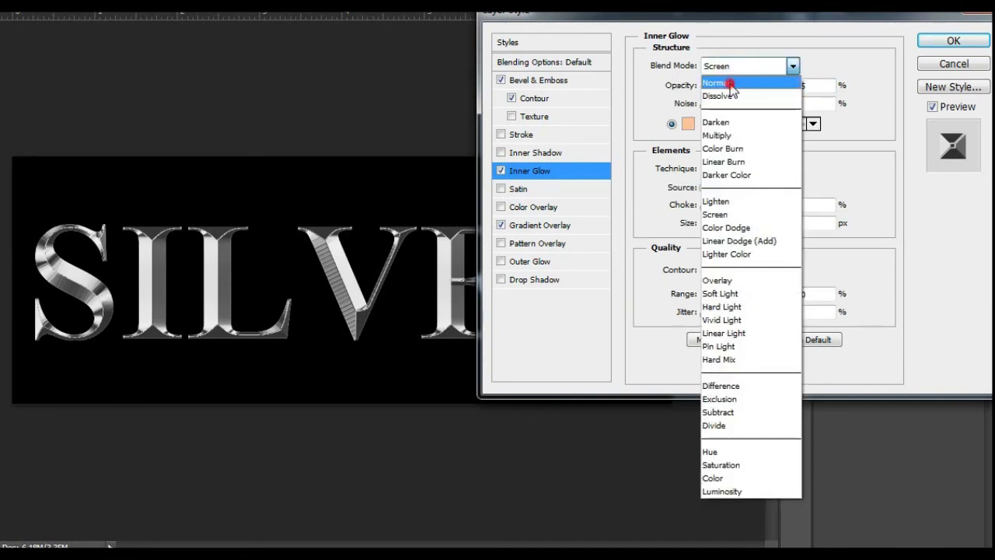
left_click(729, 83)
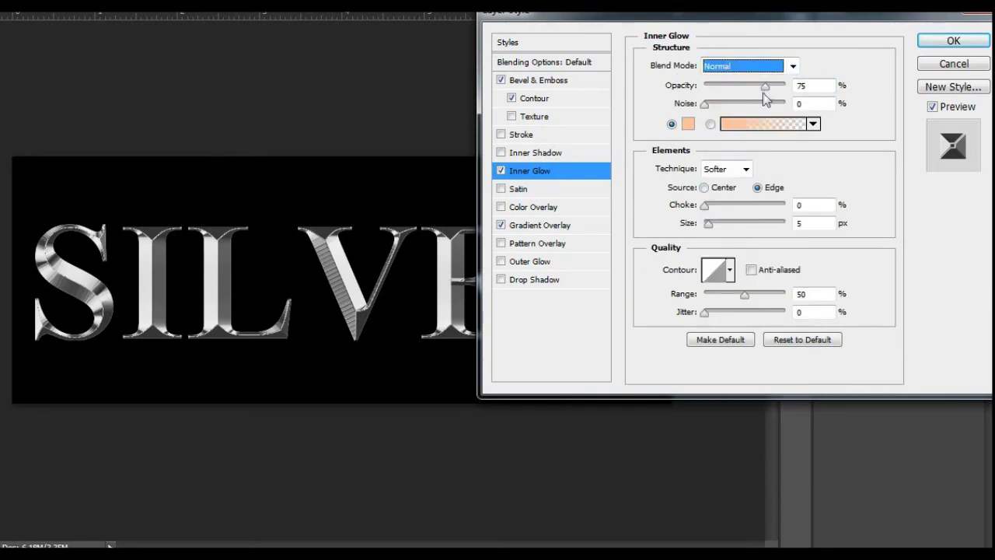
left_click_drag(766, 85, 757, 85)
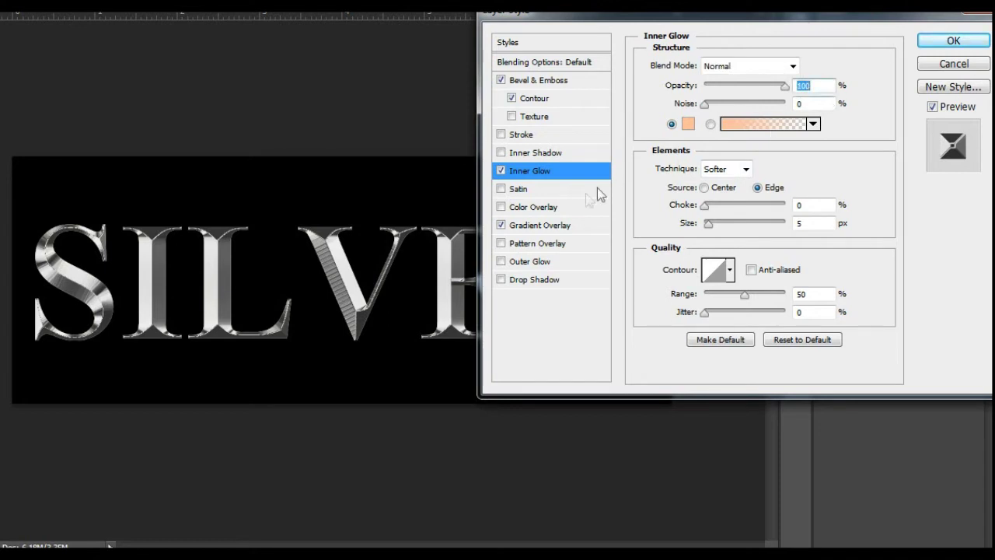
left_click(499, 171)
left_click_drag(709, 224, 764, 224)
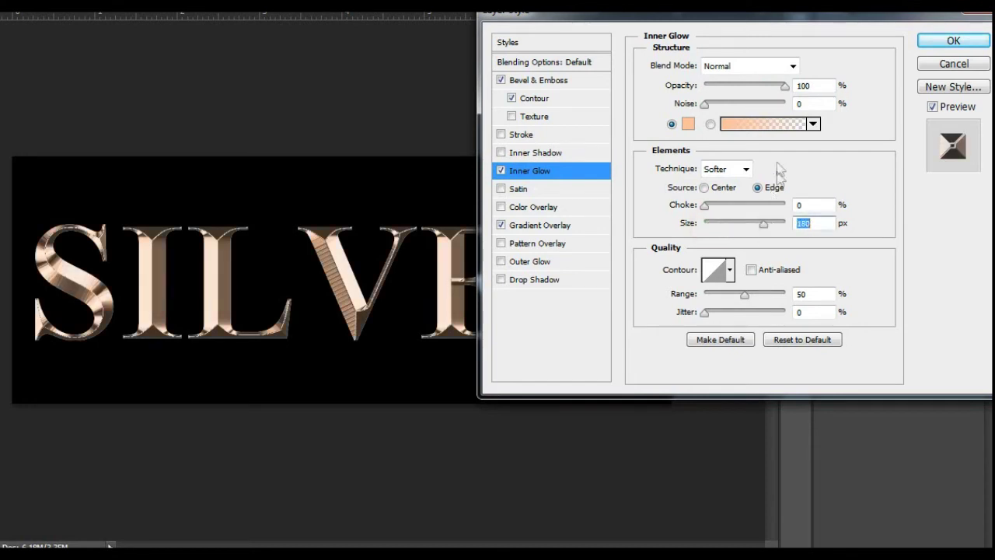
- Lower the Inner Glow opacity to about 12% and apply the layer style
left_click_drag(781, 89, 722, 93)
left_click(502, 171)
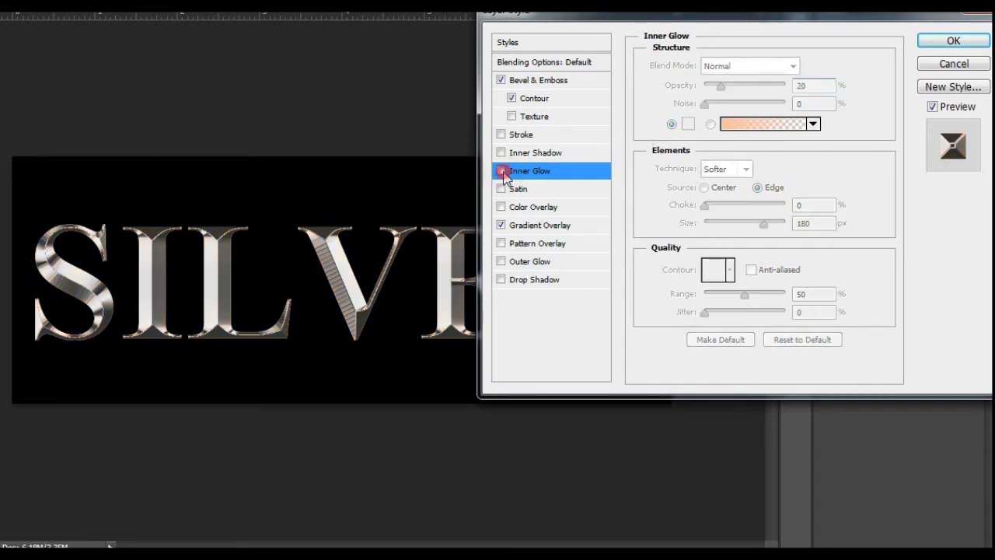
left_click(501, 171)
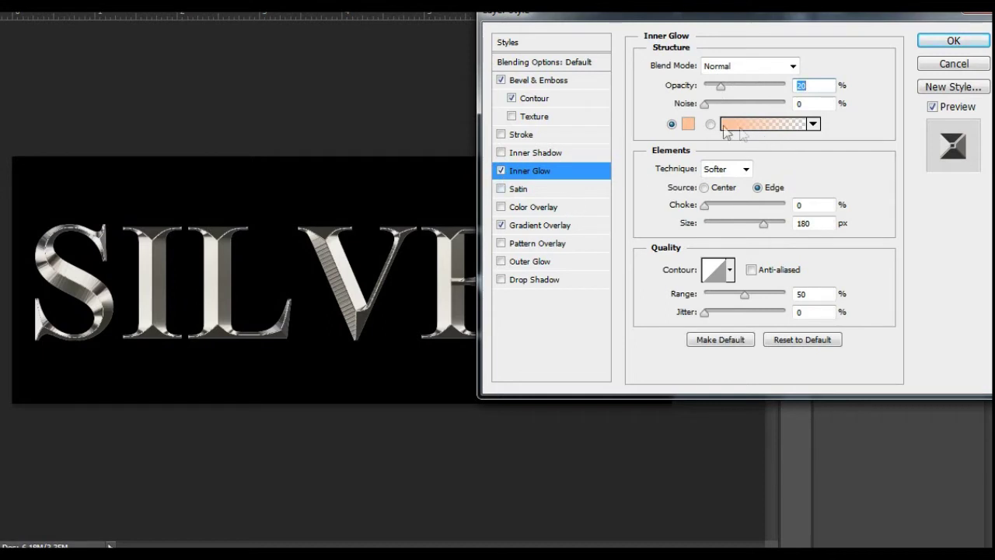
left_click_drag(720, 88, 713, 92)
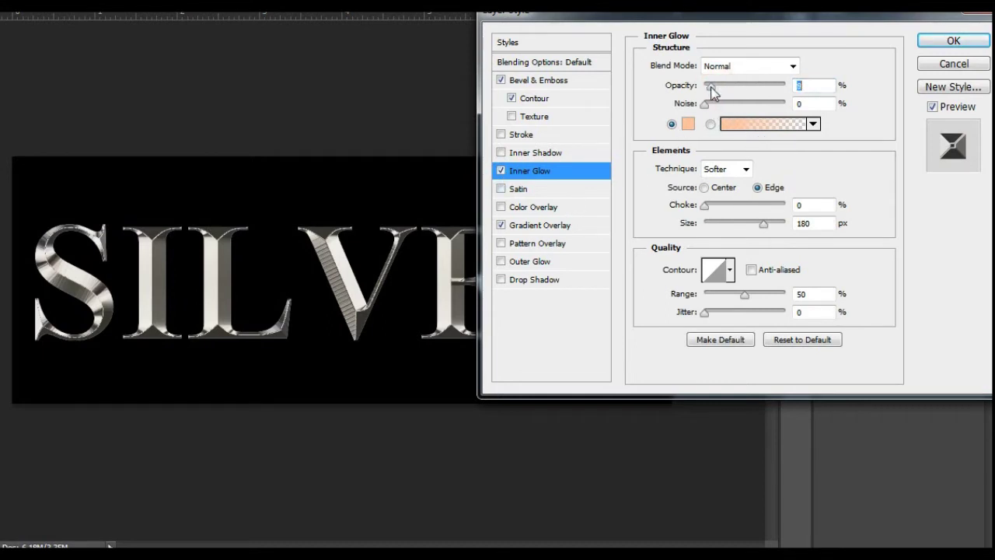
left_click(501, 171)
left_click(501, 171)
left_click(953, 43)
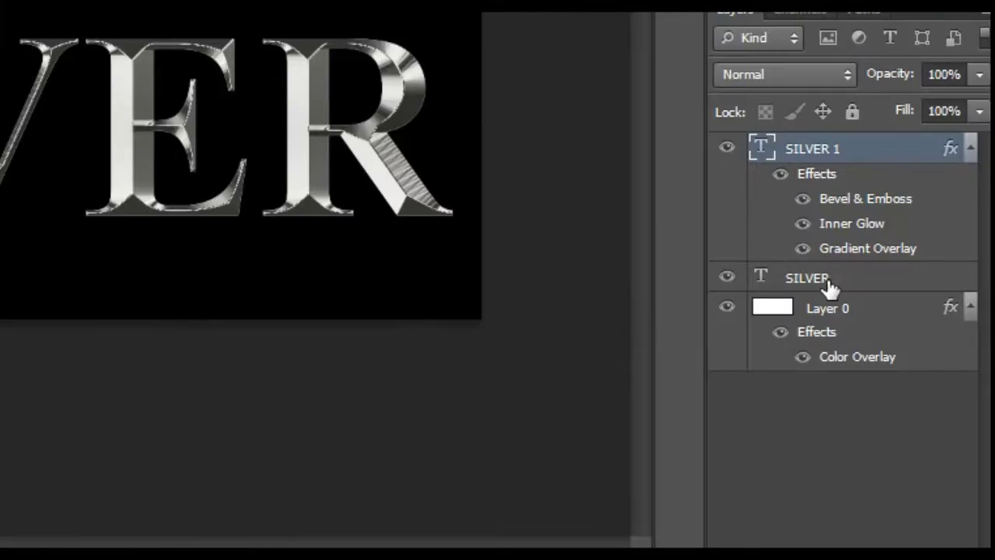
- Enable Stroke in the Layer Style of the lower SILVER layer
left_click(878, 379)
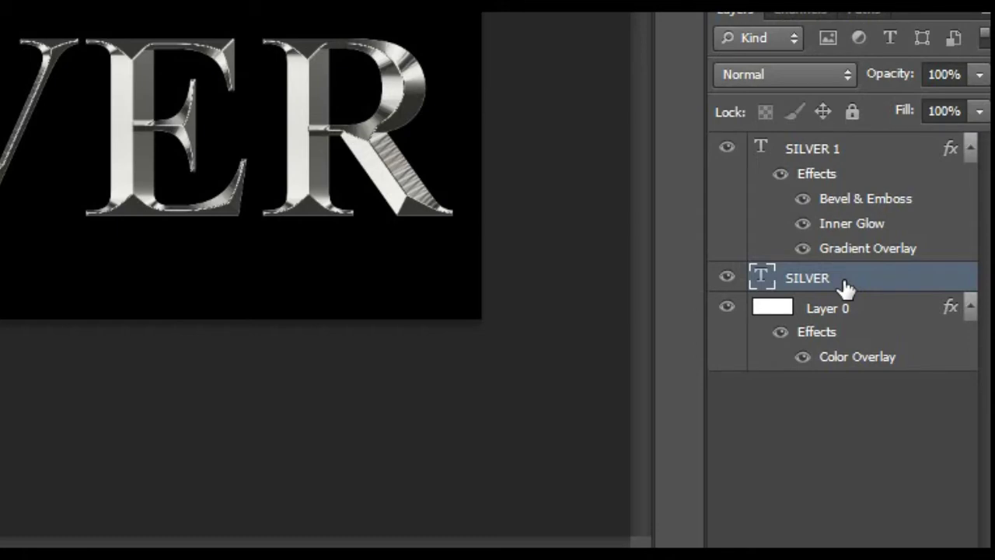
double_click(846, 286)
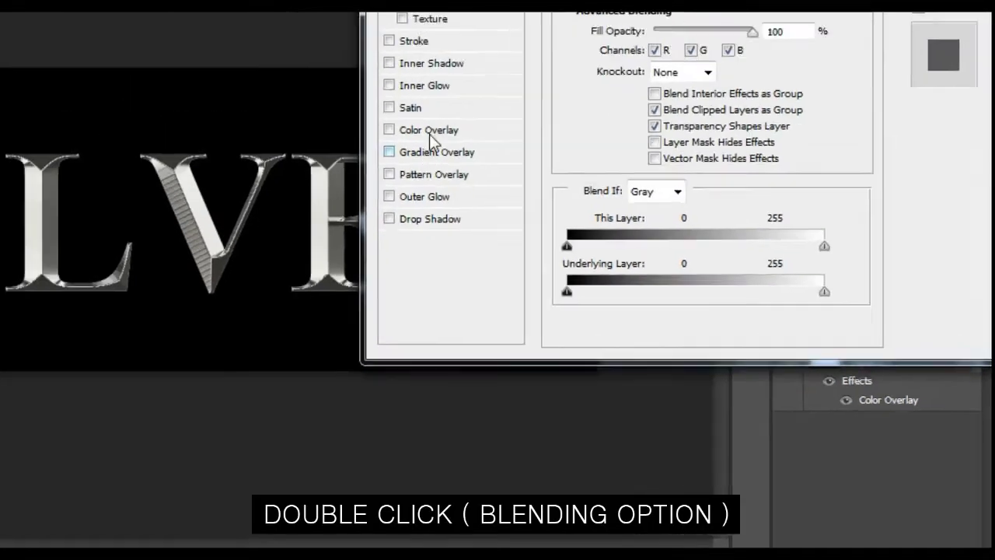
left_click(502, 135)
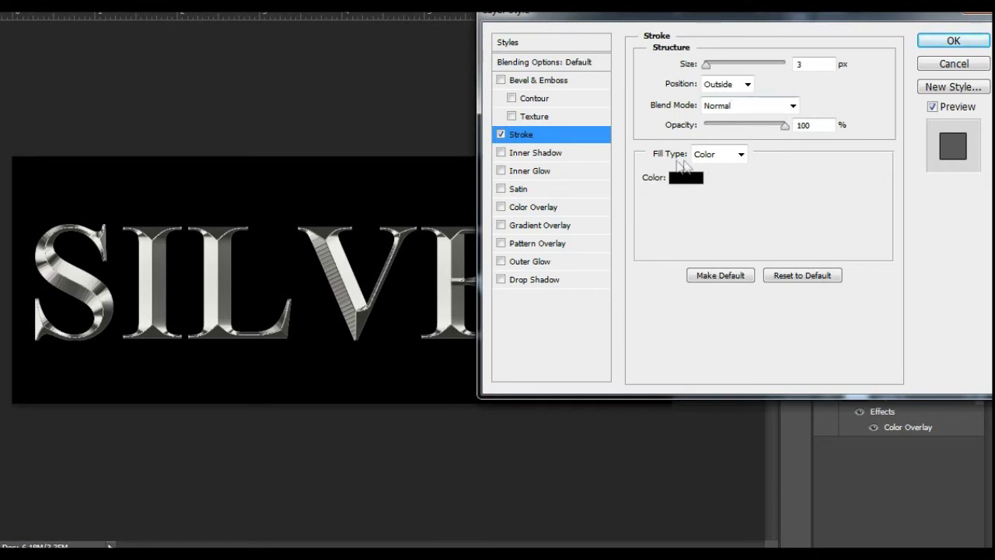
- Give the stroke a Gradient fill type and a 10 px size
left_click(742, 156)
left_click(723, 184)
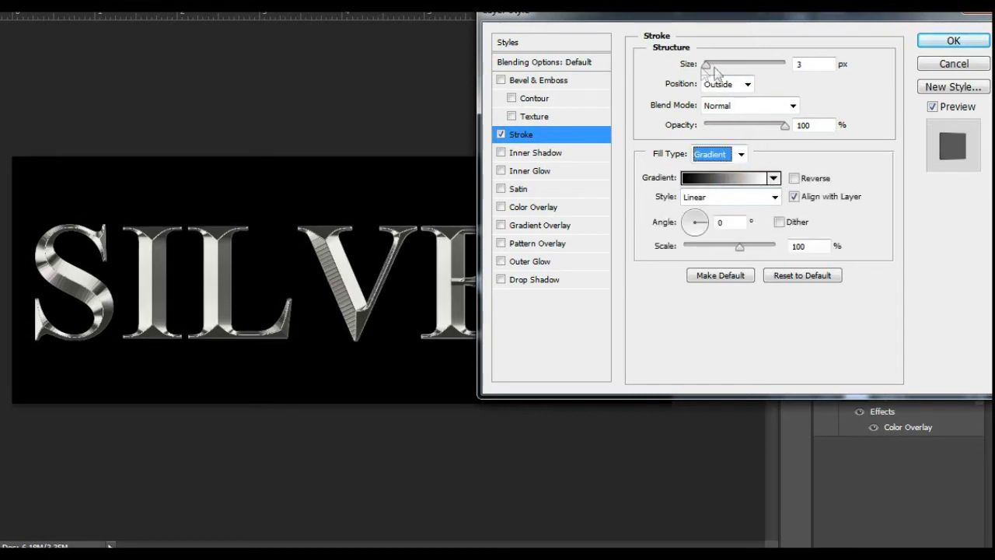
left_click_drag(709, 65, 716, 69)
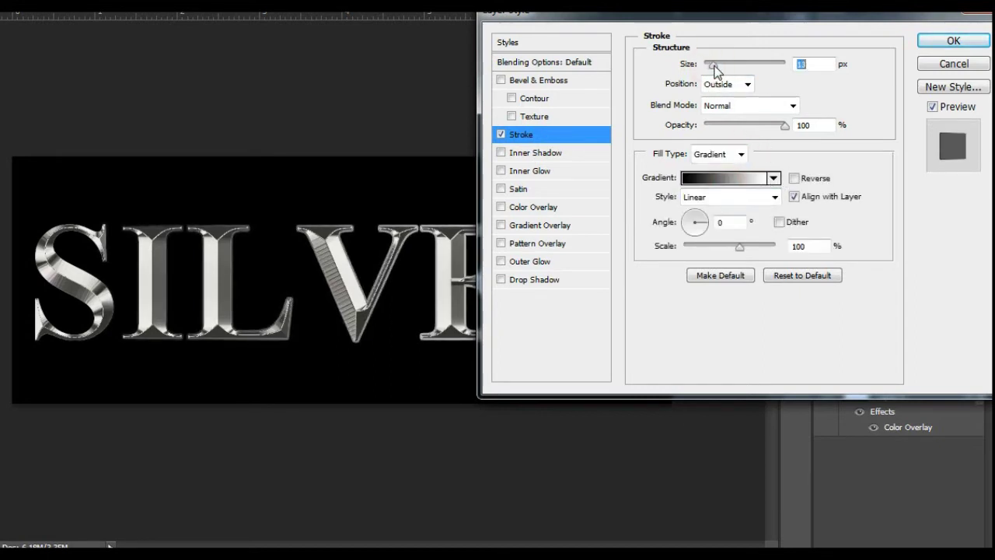
left_click_drag(713, 70, 710, 67)
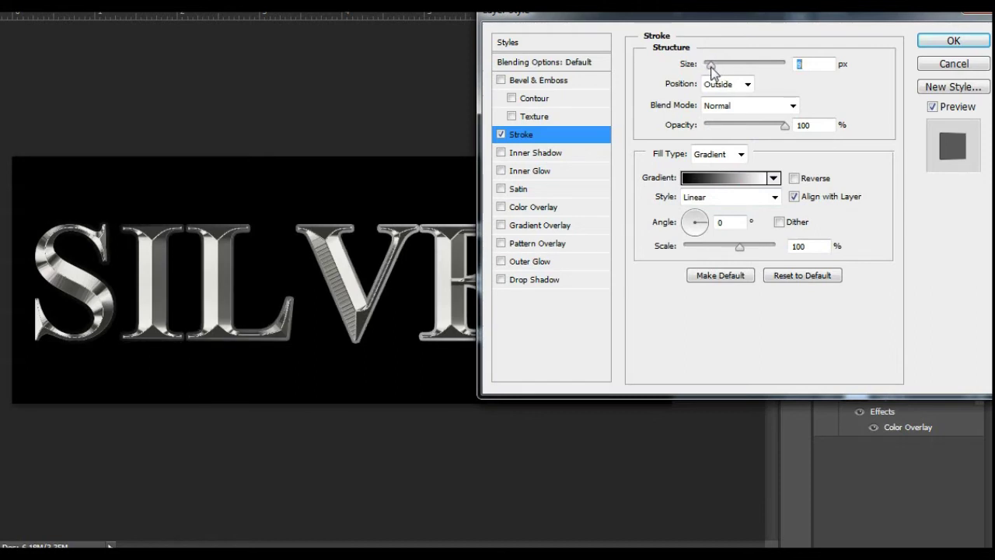
left_click(785, 126)
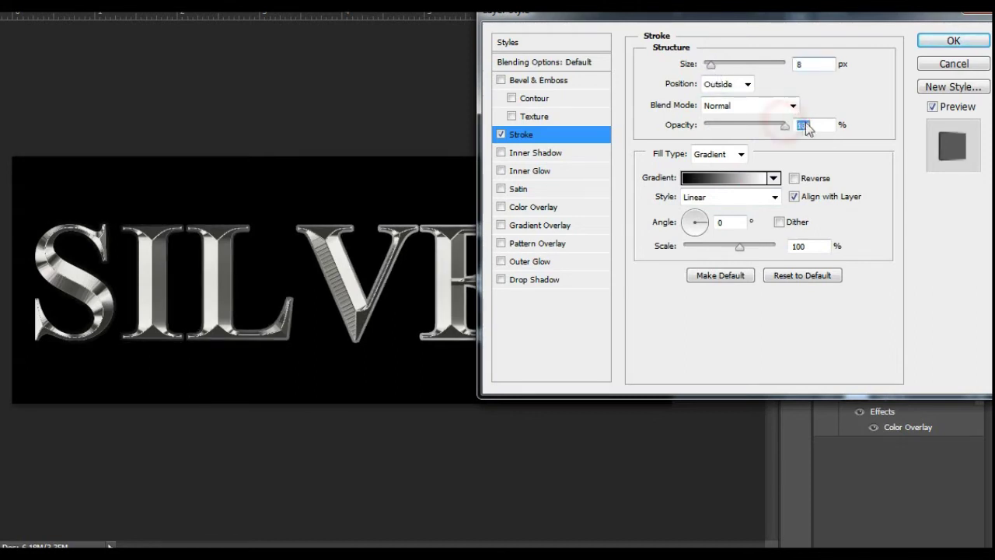
left_click_drag(709, 67, 712, 67)
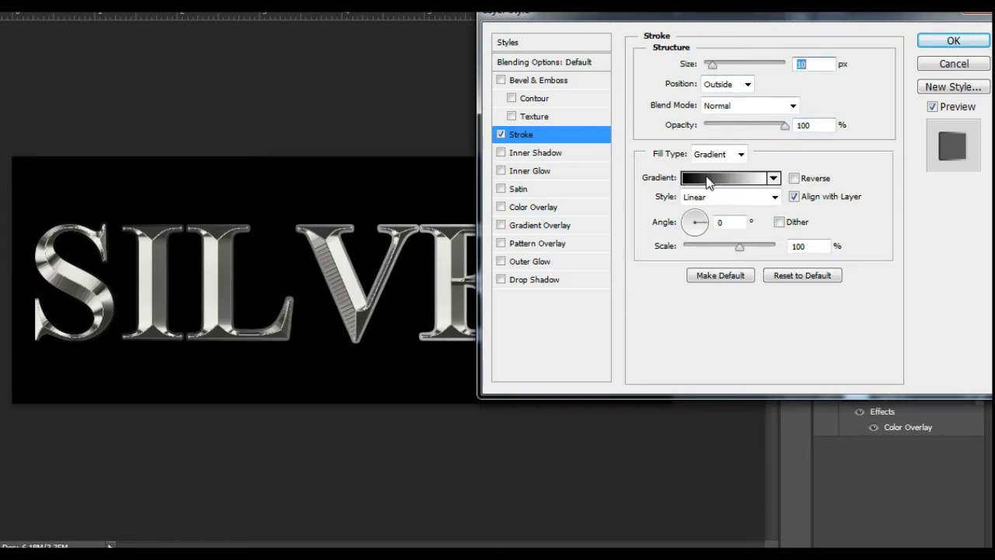
- Set the stroke gradient's left colour stop to light grey #B6B4B5
left_click(707, 179)
left_click(503, 313)
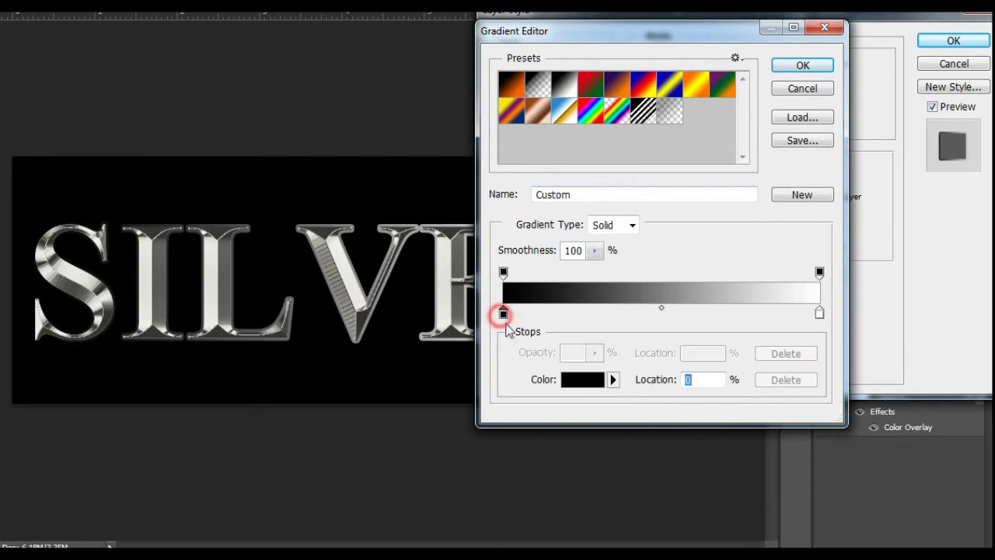
left_click(584, 383)
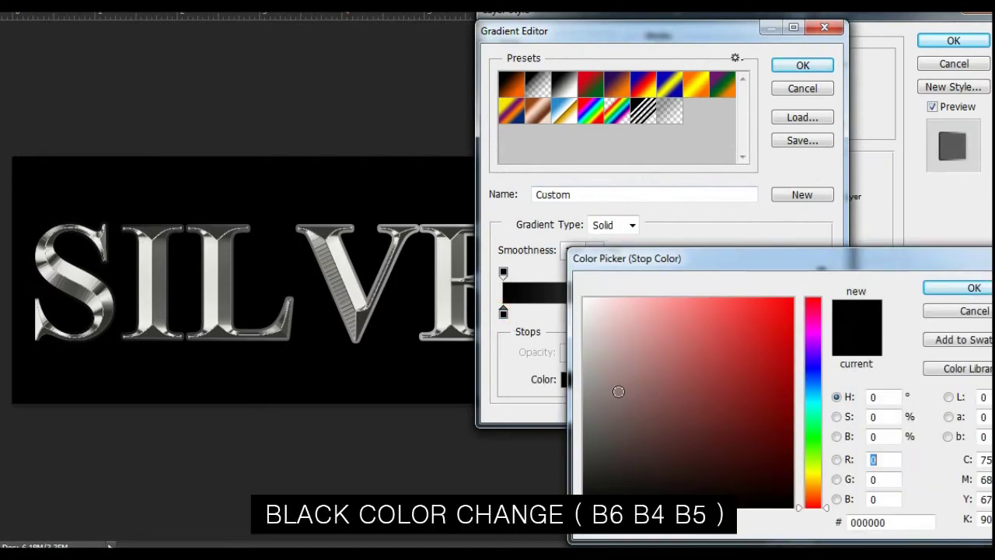
left_click(898, 521)
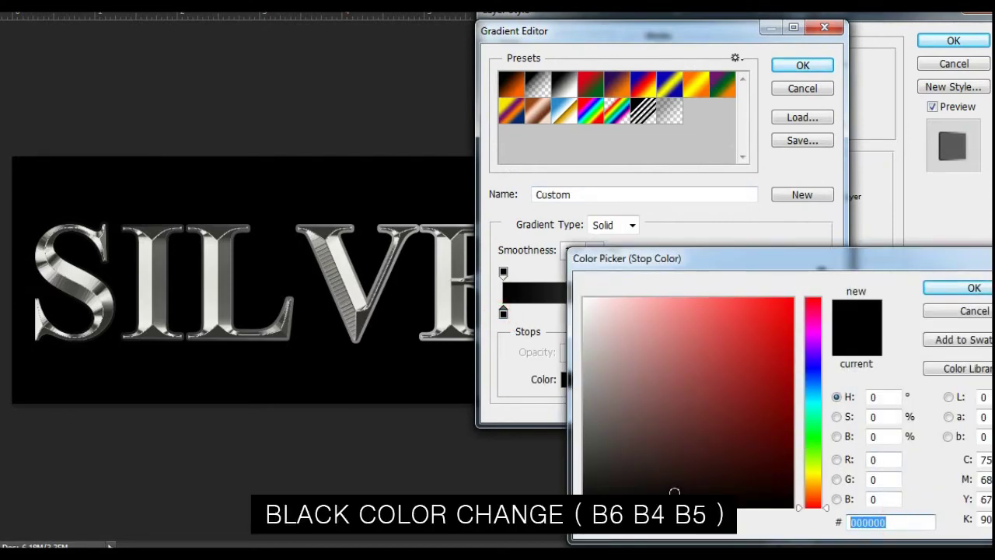
type("B6B4B5")
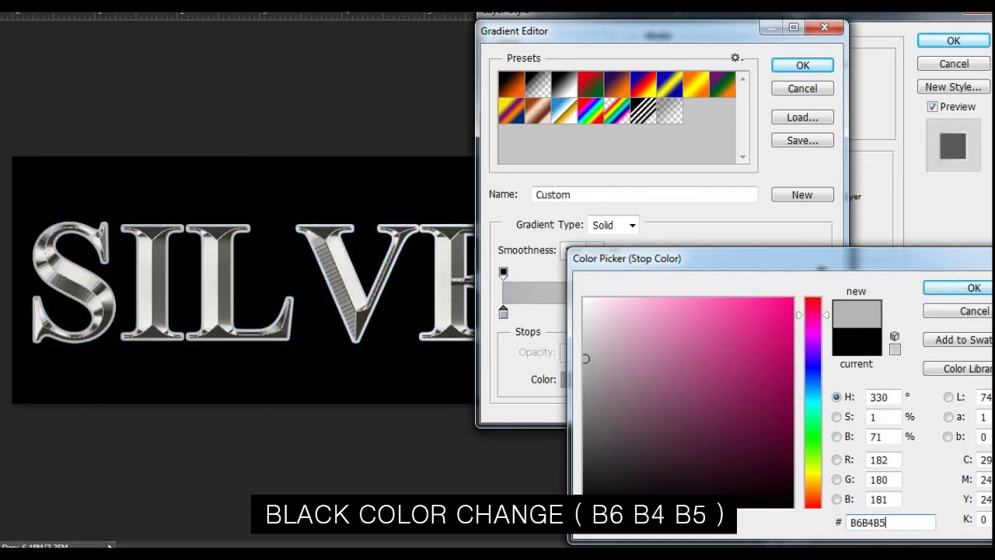
left_click(972, 288)
- Set the right stop to #D6D6D6 and make the stroke gradient Reflected
left_click(819, 313)
left_click(582, 379)
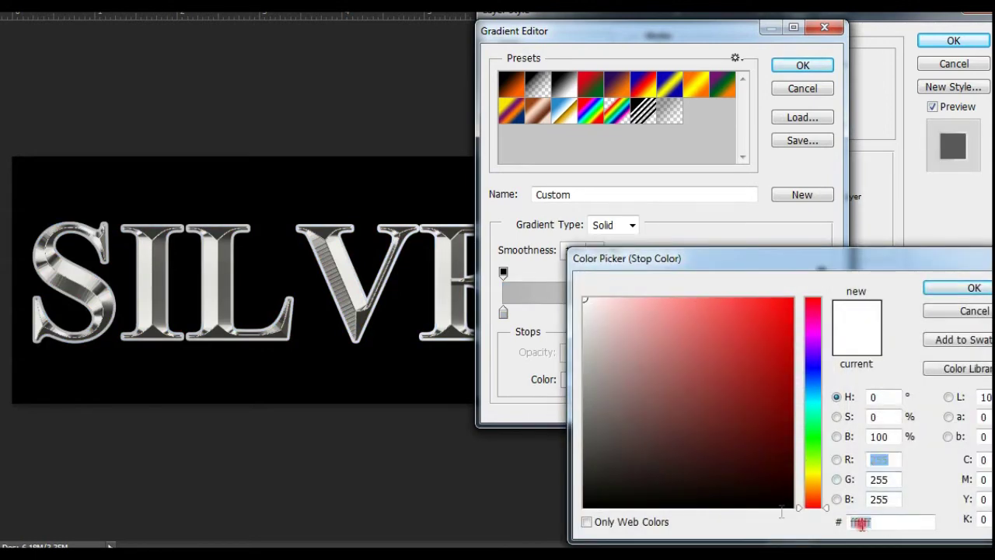
double_click(886, 526)
type("D6D6D6")
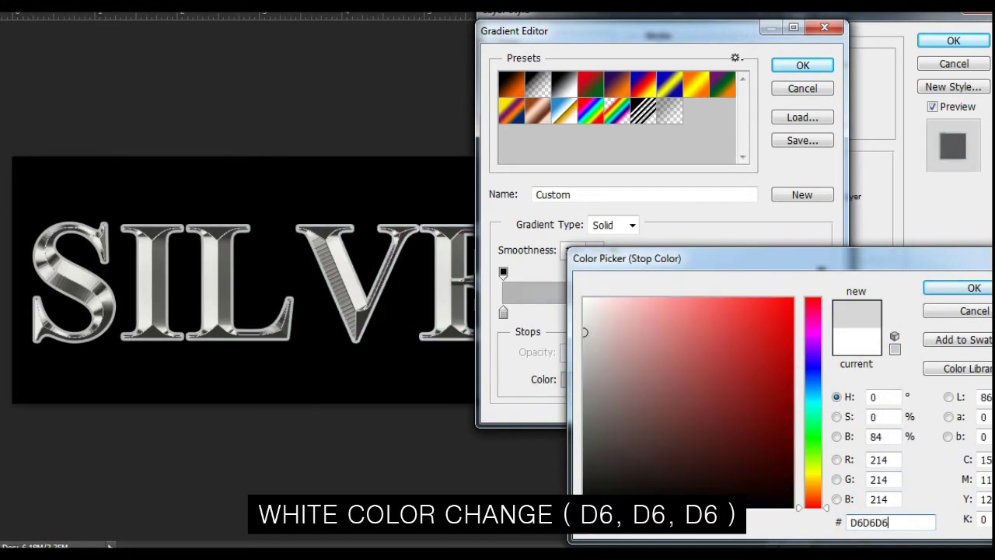
left_click(962, 286)
left_click(805, 66)
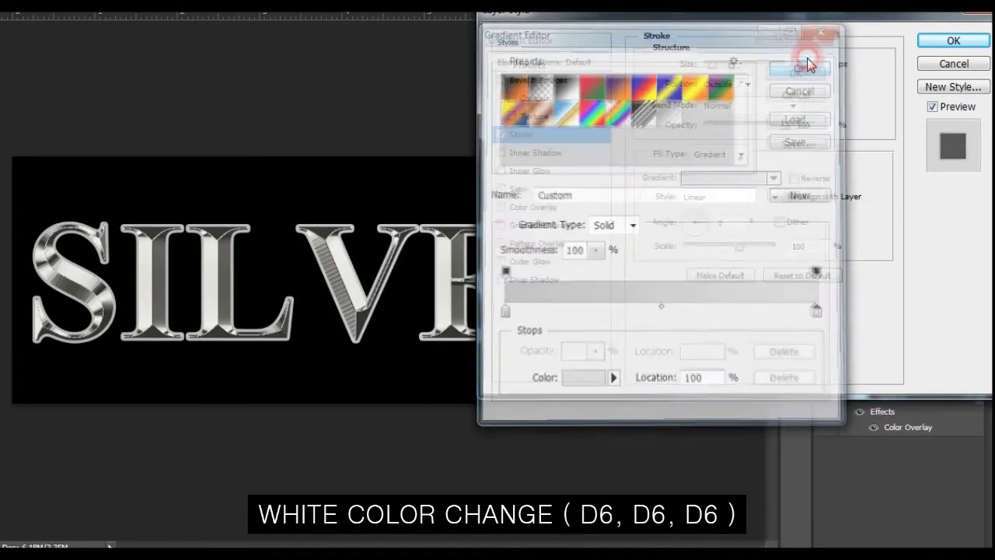
left_click(775, 197)
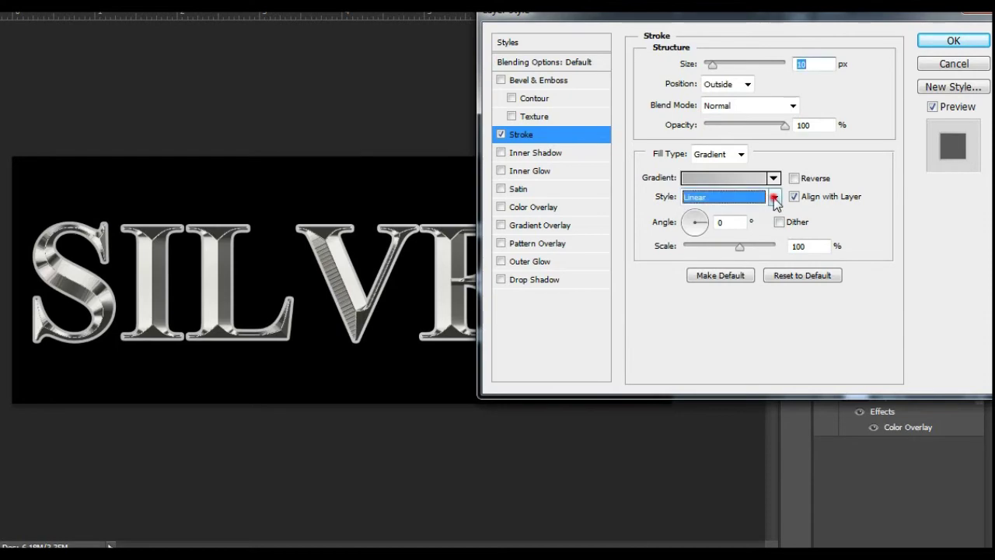
left_click(713, 255)
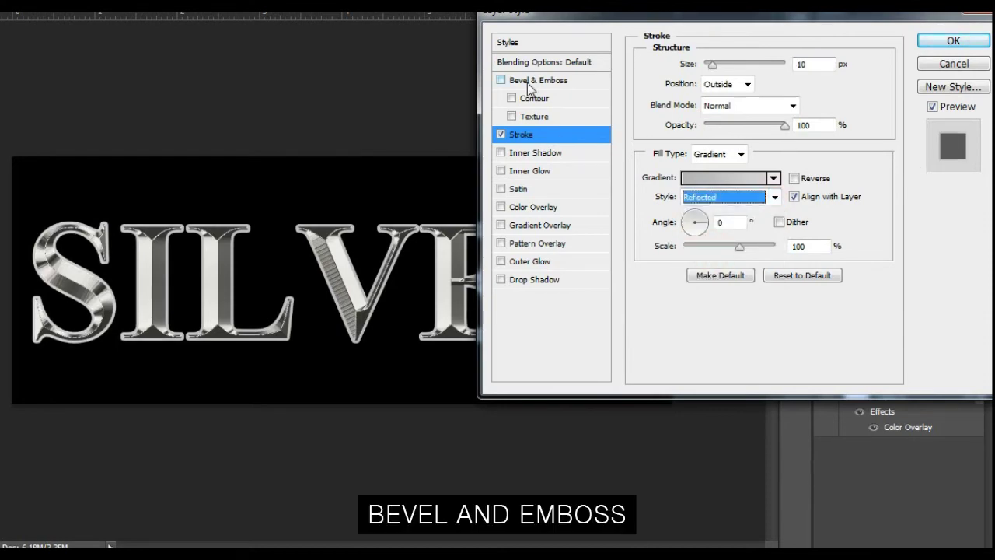
- Add a Stroke Emboss bevel to the SILVER text with 79 px size
left_click(501, 81)
left_click(781, 66)
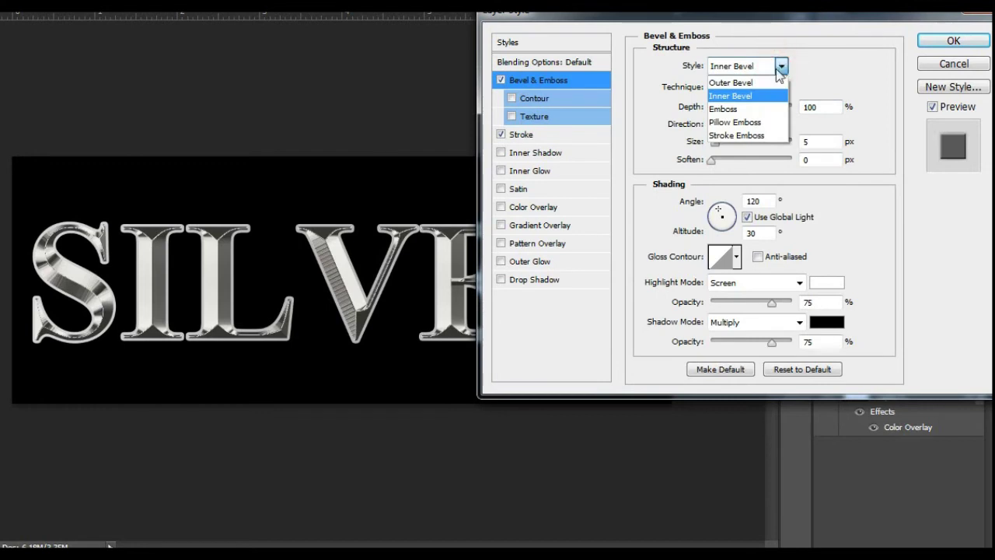
left_click(745, 136)
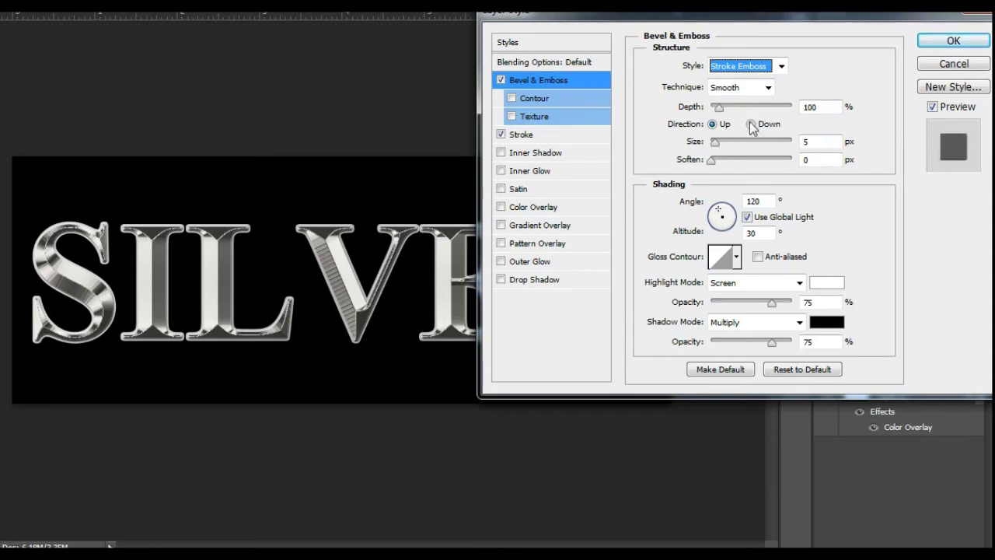
mouse_move(717, 145)
left_mouse_down()
mouse_move(750, 144)
mouse_move(739, 146)
left_mouse_up()
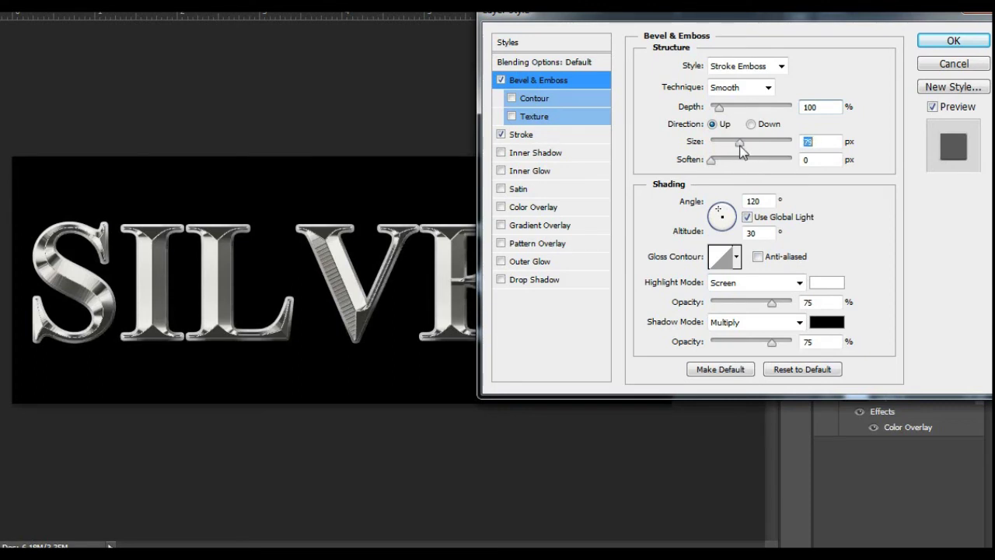
- Give the bevel a multi-peak gloss contour and enable Contour
left_click(736, 257)
left_click(691, 321)
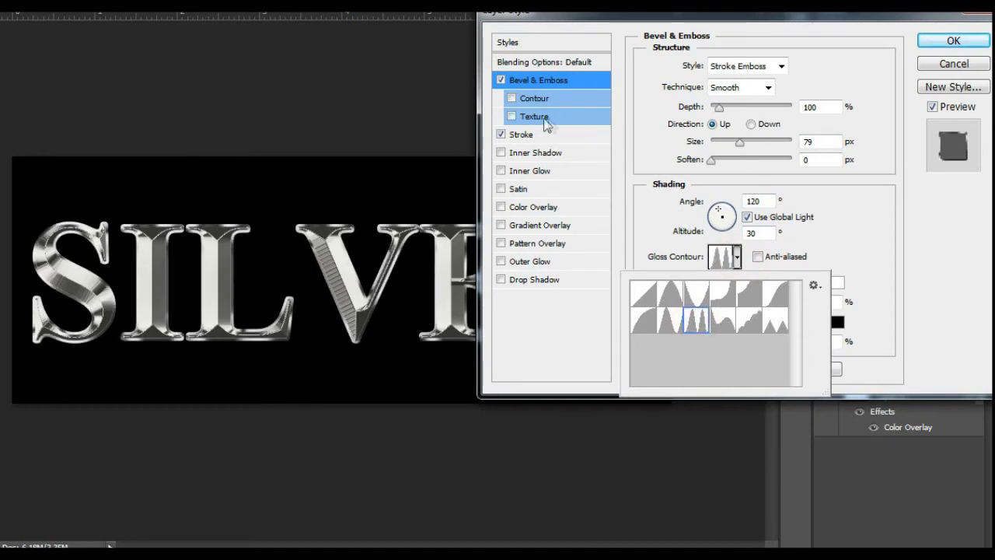
left_click(511, 98)
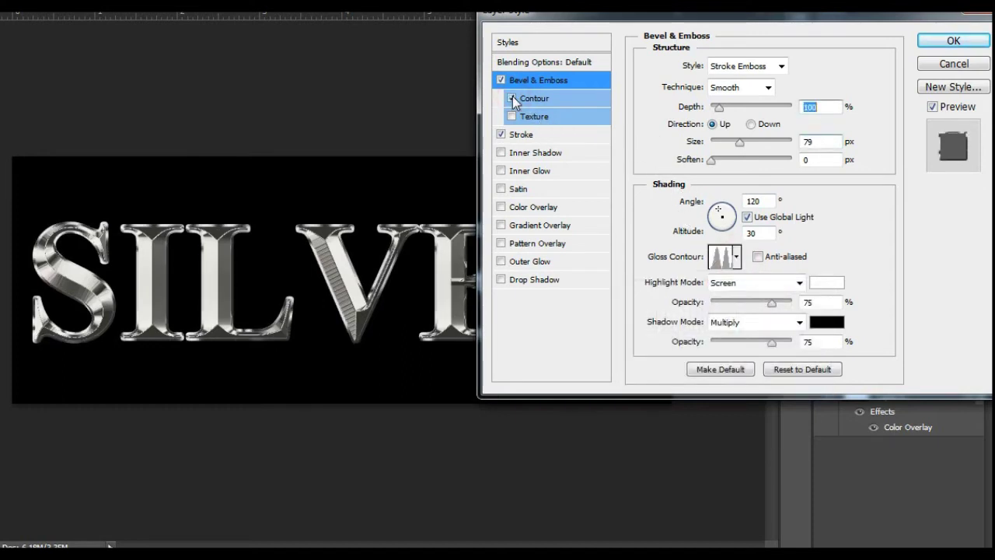
mouse_move(664, 17)
left_mouse_down()
mouse_move(815, 22)
mouse_move(849, 3)
left_mouse_up()
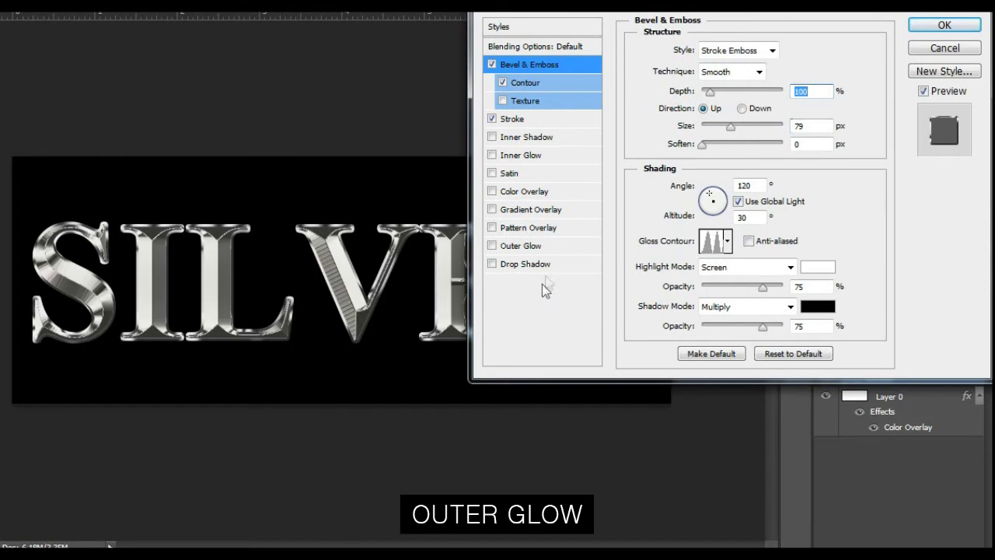
- Apply a white Normal-mode outer glow with larger spread and 29 px size
left_click(522, 247)
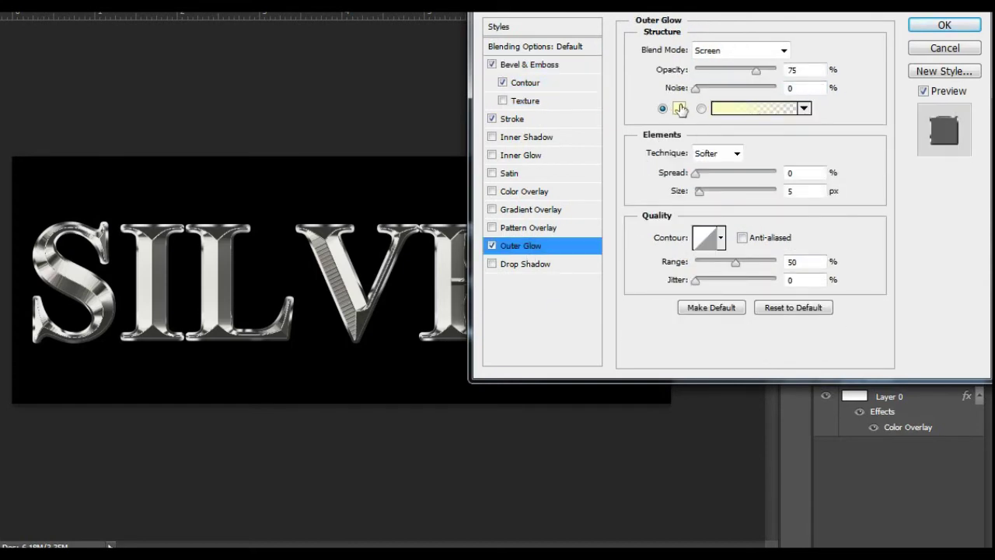
left_click(681, 109)
left_click_drag(633, 300, 481, 293)
left_click(978, 284)
left_click(706, 52)
left_click(707, 51)
left_click(712, 62)
mouse_move(699, 192)
left_mouse_down()
mouse_move(714, 192)
mouse_move(709, 178)
mouse_move(703, 194)
left_mouse_up()
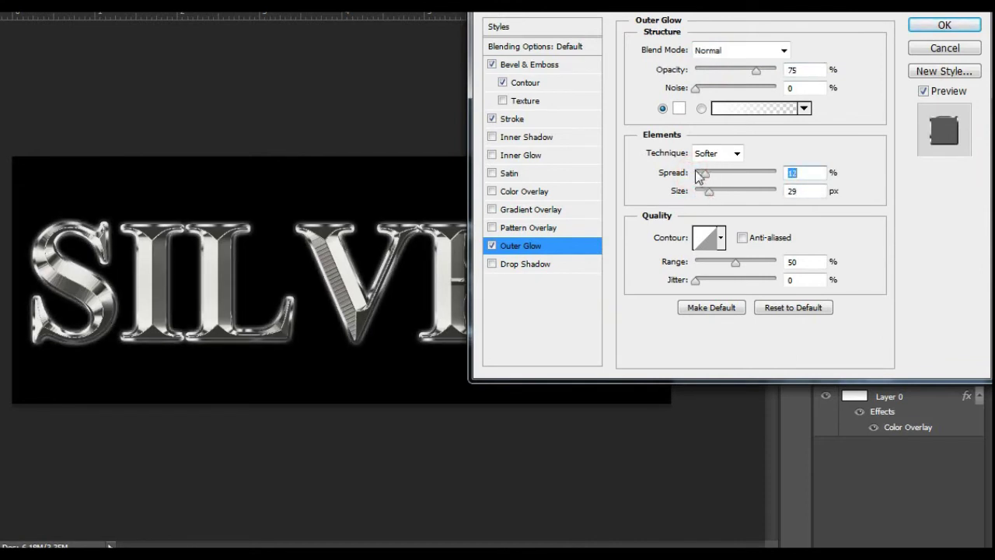
left_click(944, 25)
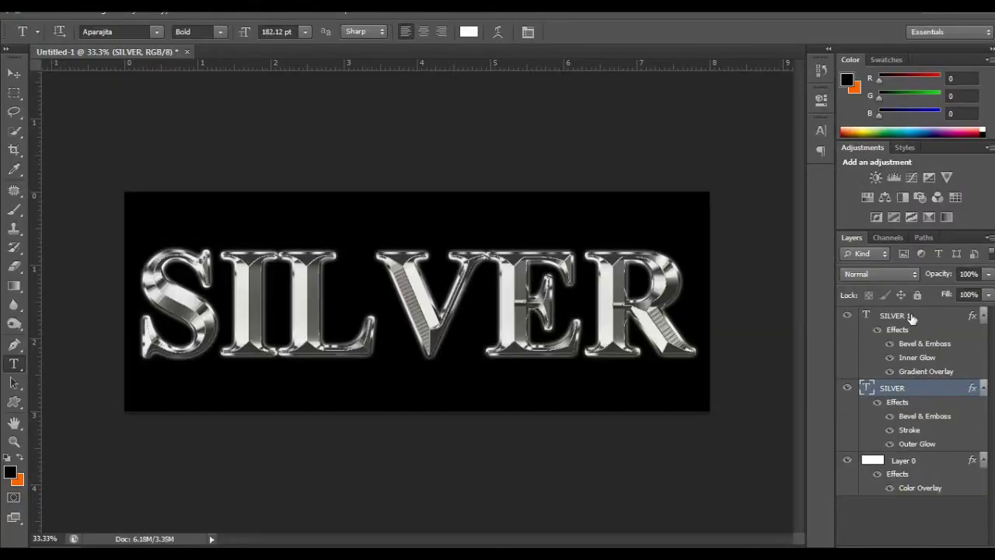
- Select the SILVER 1 text layer in the Layers panel
left_click(912, 318)
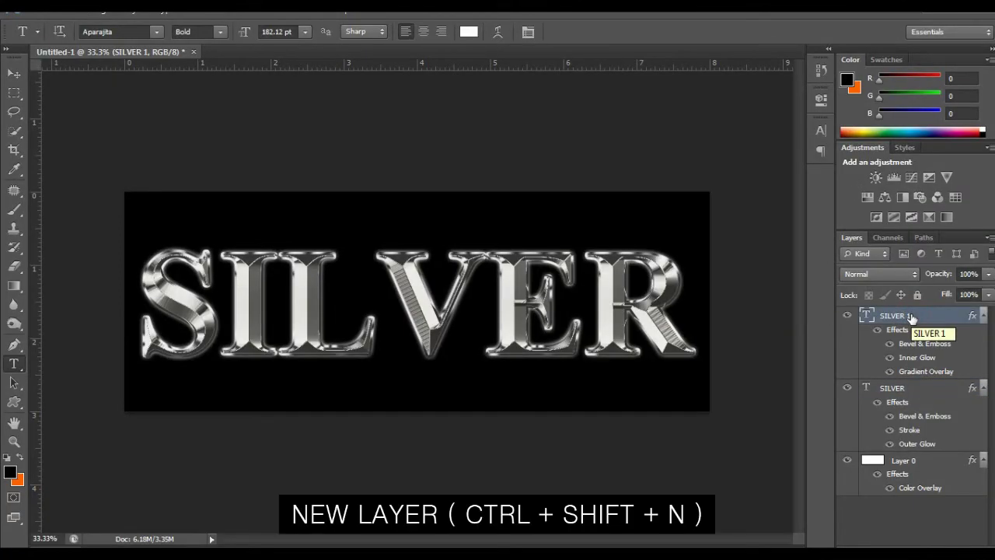
- Create an empty Layer 1 on top, with the Brush tool and white foreground
key("ctrl+shift+n")
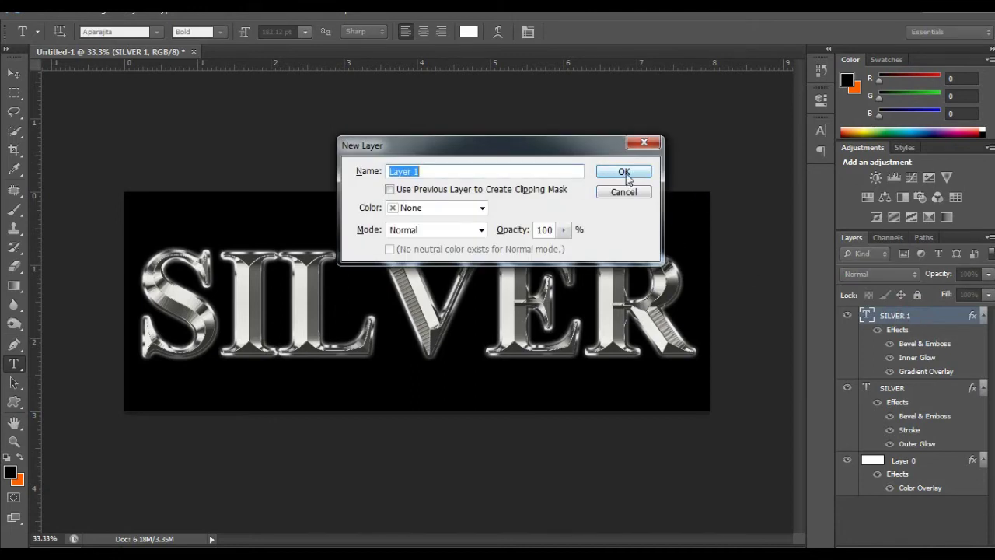
left_click(625, 173)
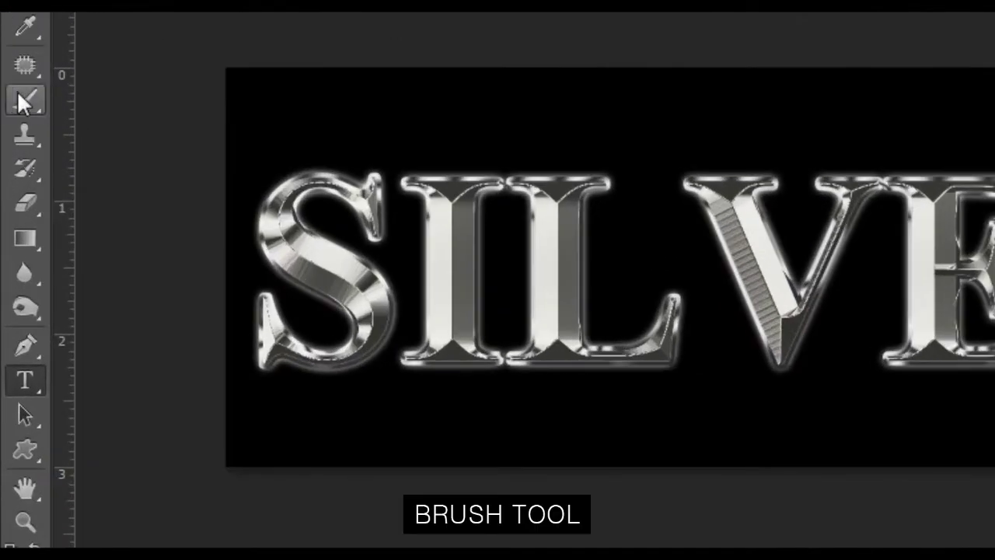
left_click(14, 209)
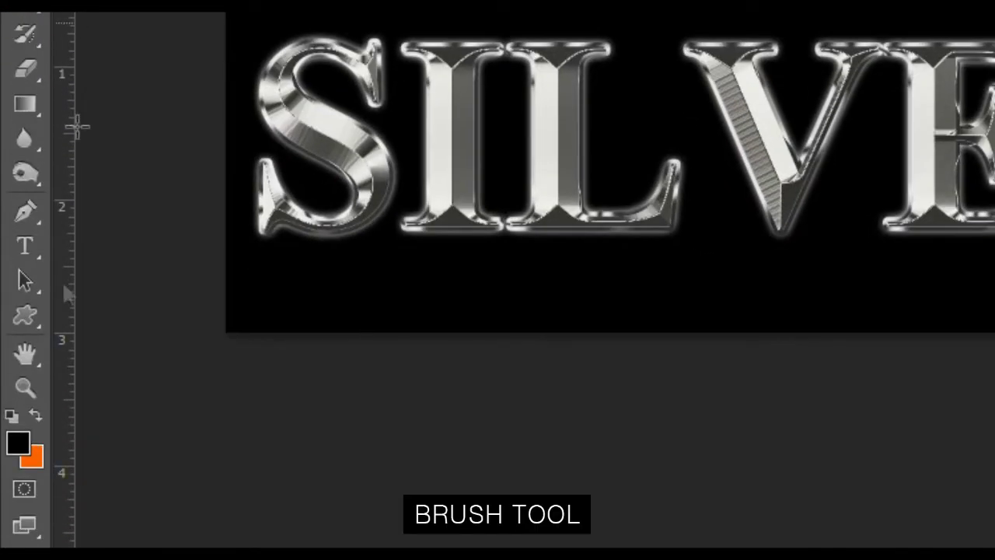
left_click(22, 440)
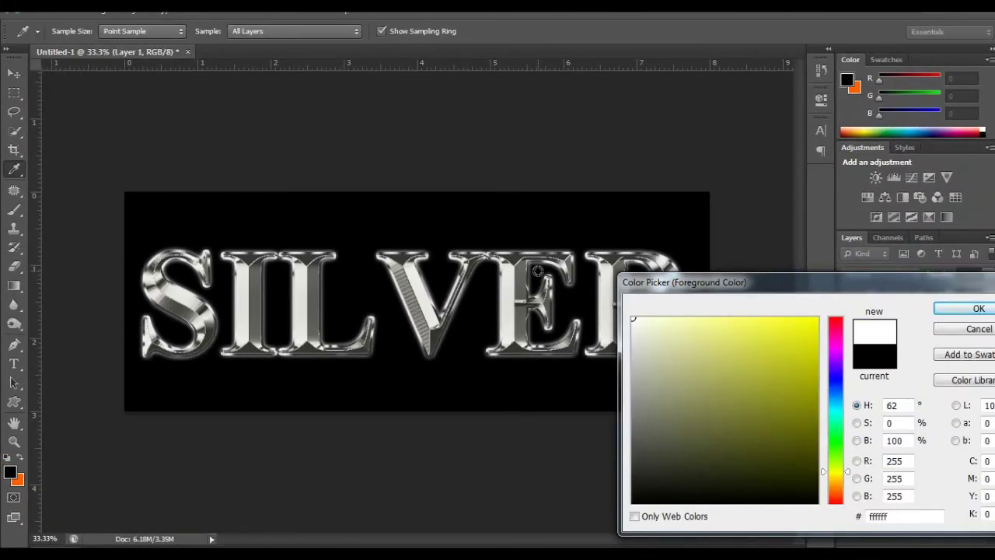
key("Return")
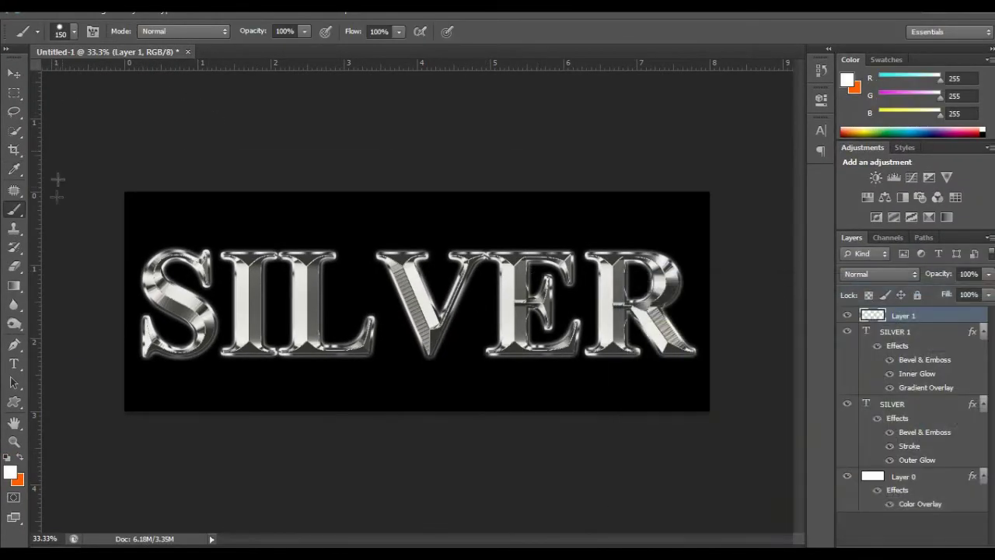
- Append the Assorted Brushes set to the brush presets
left_click(74, 31)
left_click_drag(168, 152, 169, 196)
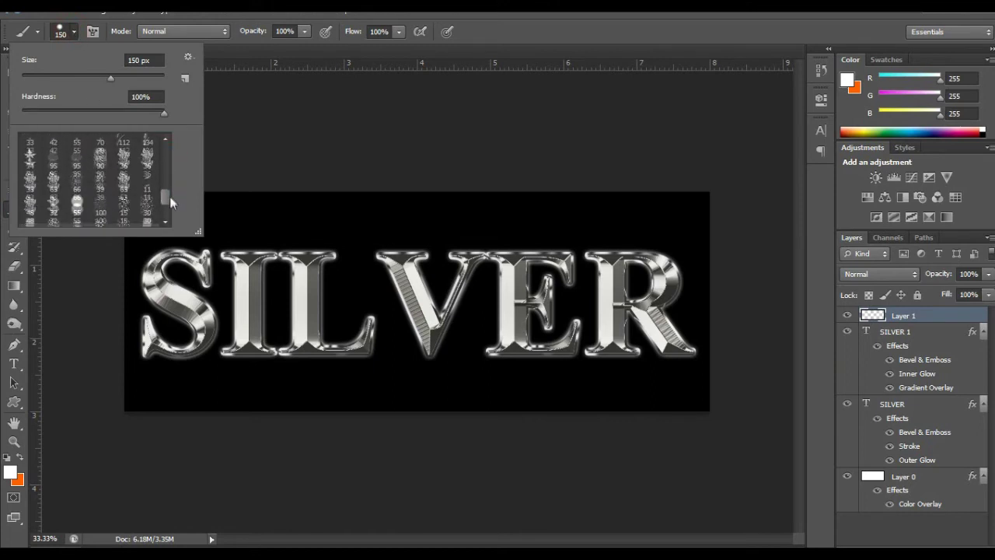
left_click_drag(170, 196, 172, 188)
mouse_move(171, 179)
left_mouse_down()
mouse_move(172, 207)
mouse_move(175, 112)
left_mouse_up()
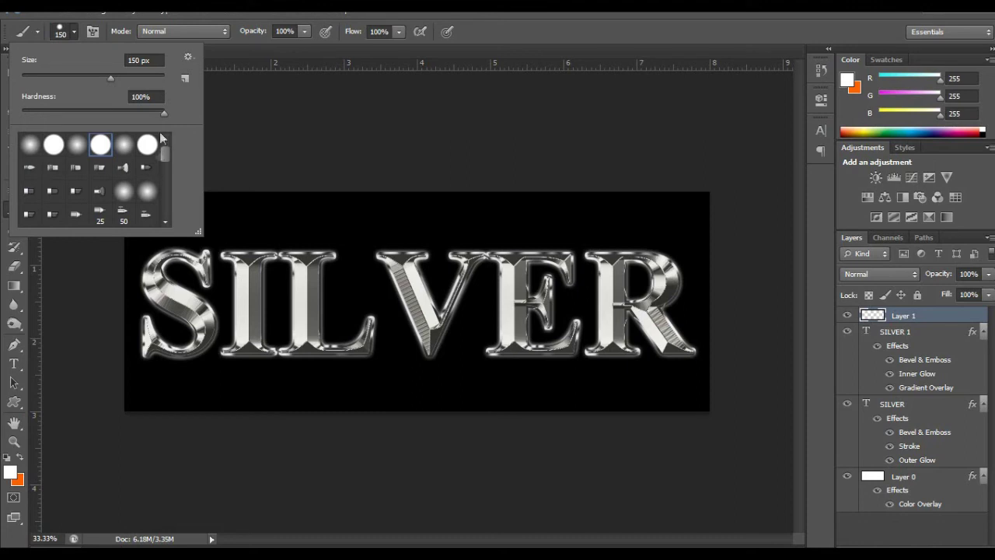
left_click(187, 59)
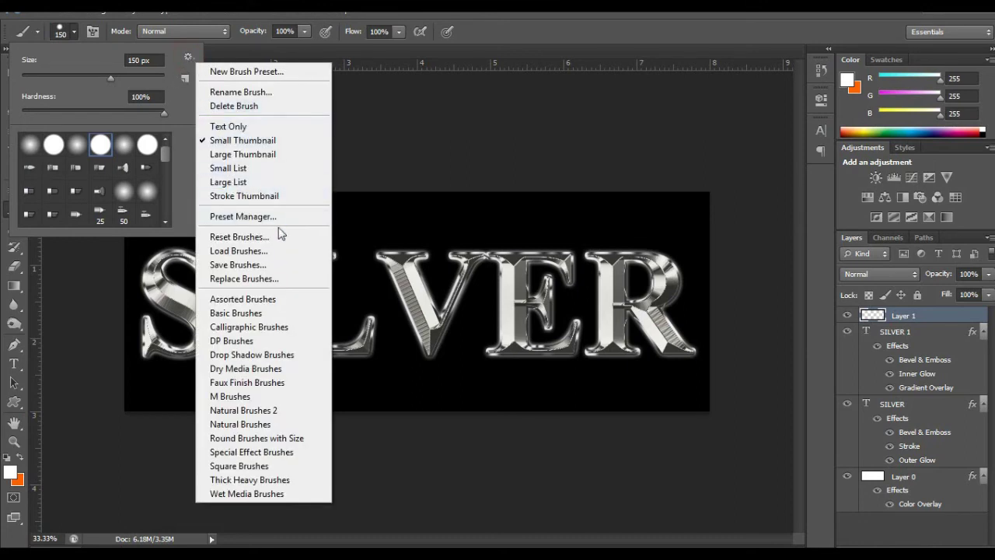
left_click(255, 302)
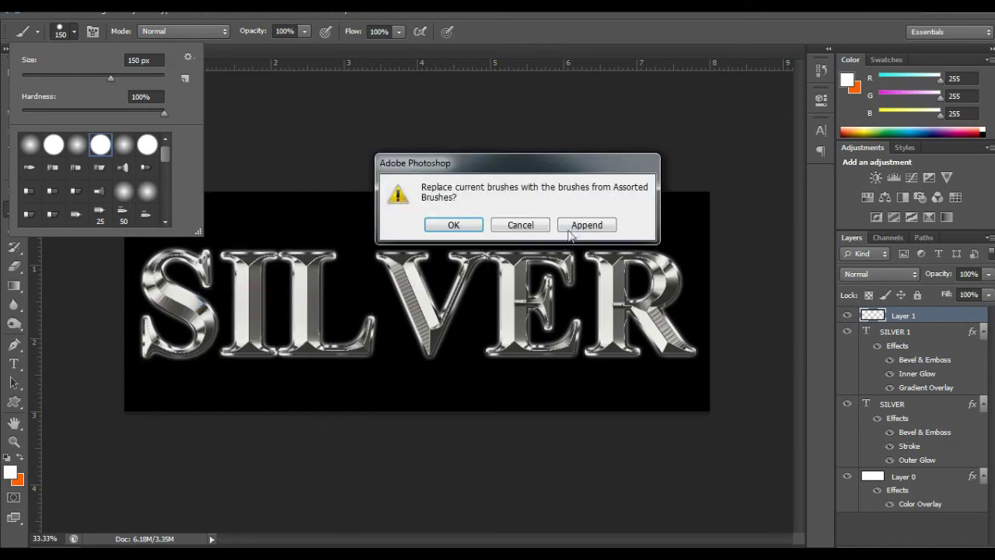
left_click(569, 229)
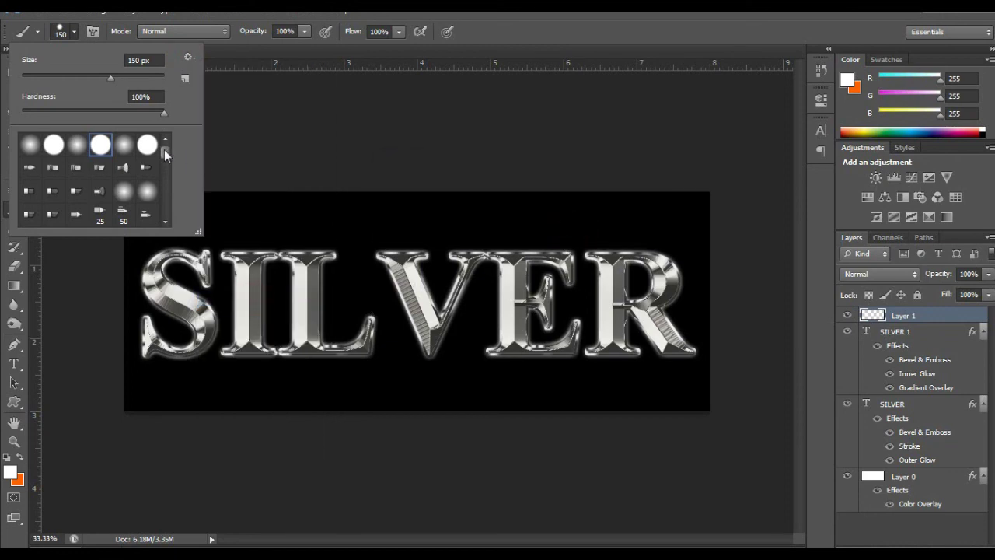
- Choose the 48 px cross-shaped sparkle brush from Assorted Brushes
left_click_drag(165, 154, 168, 192)
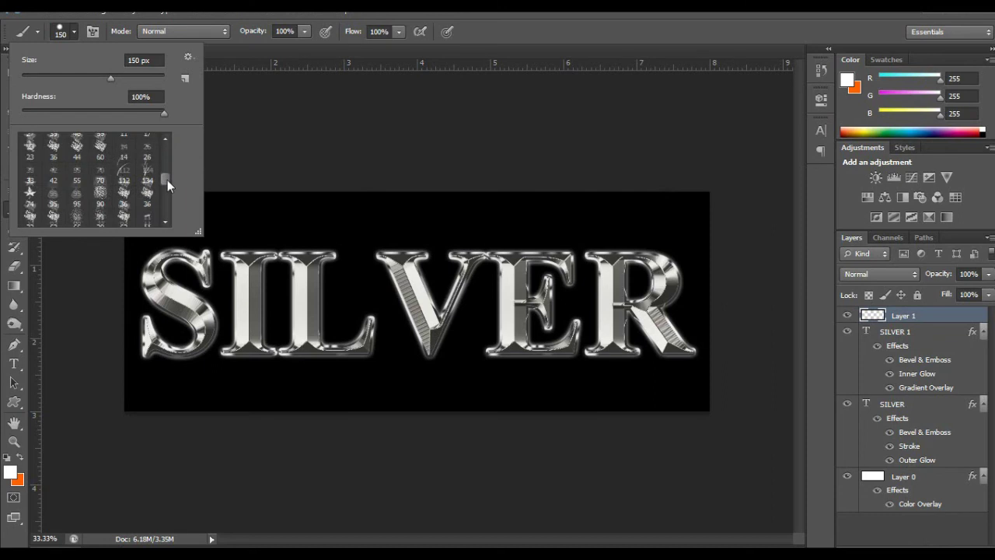
left_click_drag(168, 190, 168, 197)
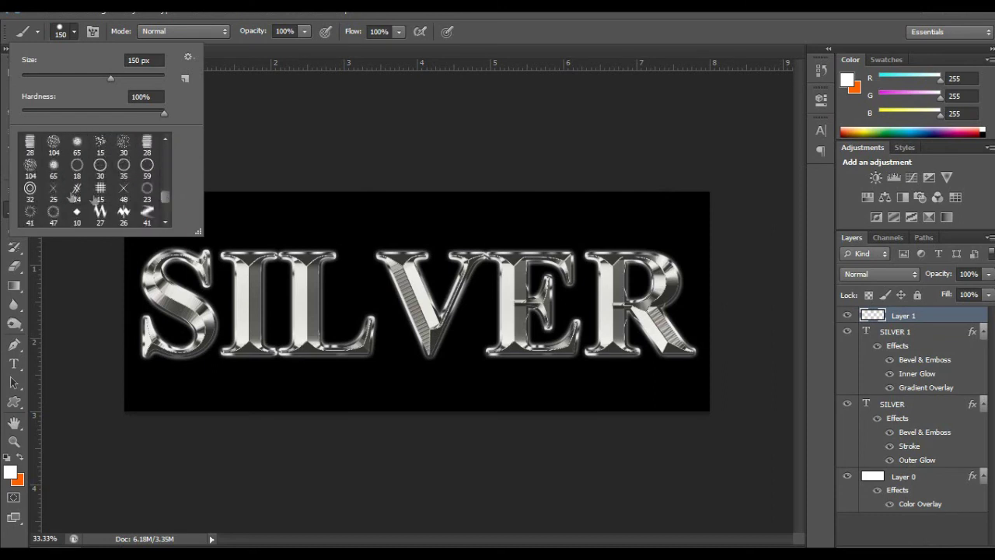
left_click(124, 191)
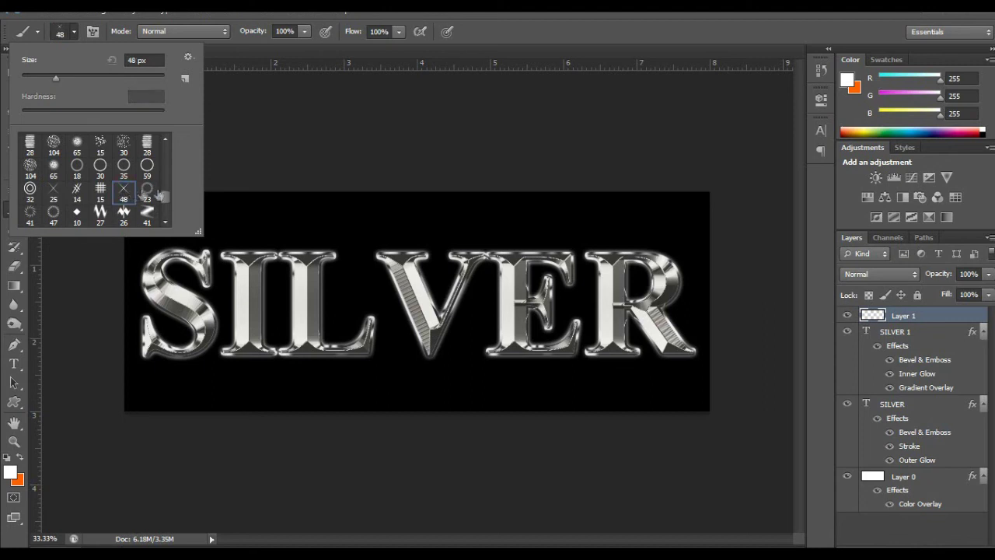
left_click(65, 28)
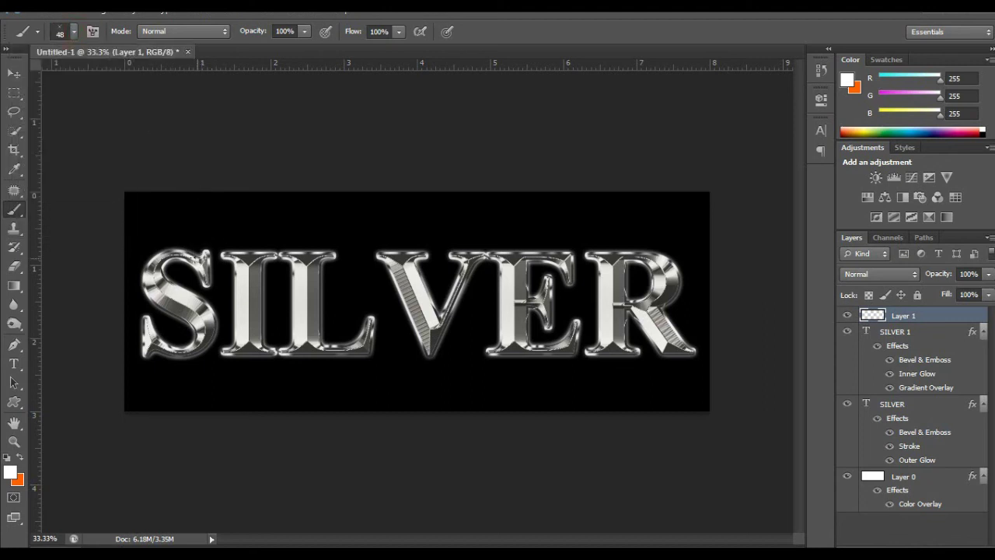
- Stamp 200 px white sparkles on the corners of the S, I, V, E and R
key("bracketright")
left_click(204, 260)
left_click(204, 259)
left_click(151, 349)
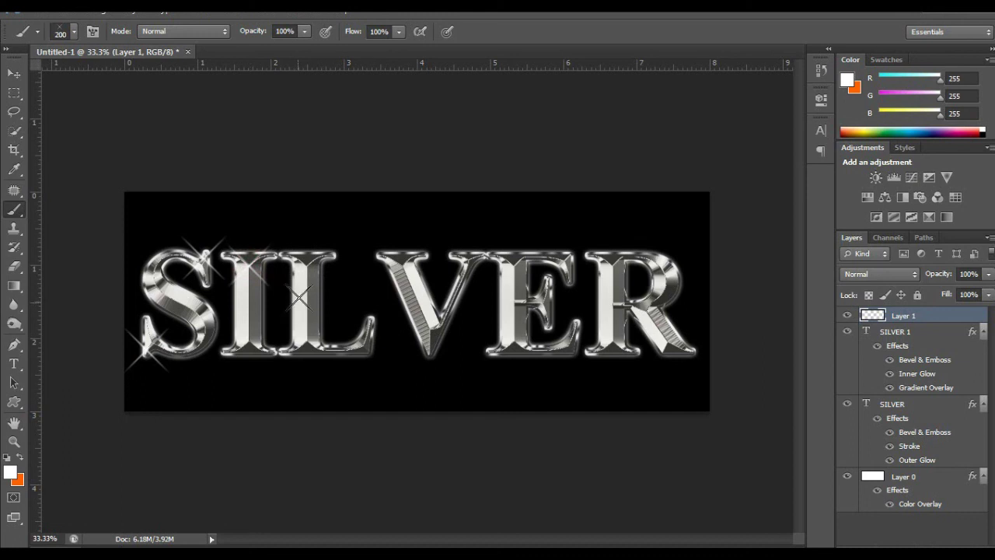
left_click(310, 261)
left_click(309, 348)
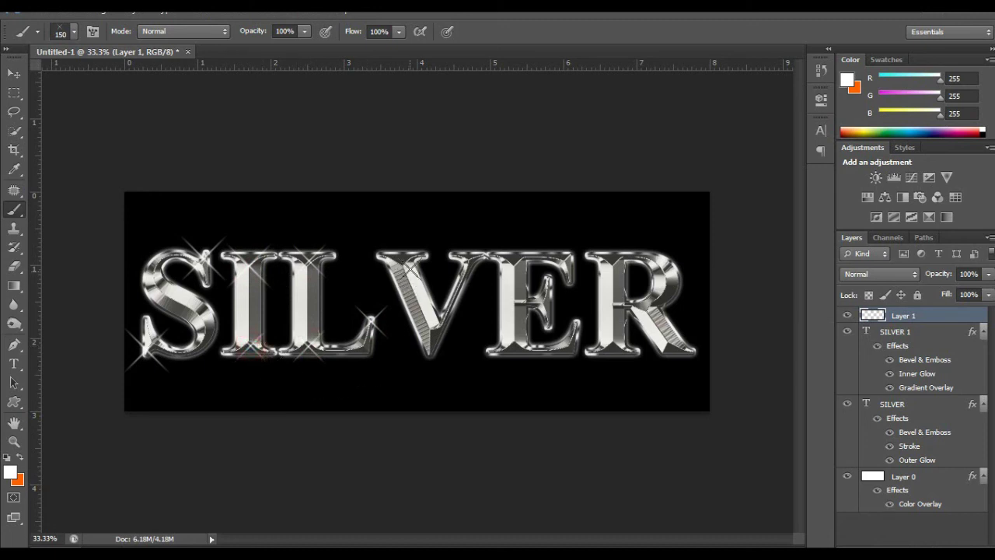
left_click(402, 258)
left_click(429, 331)
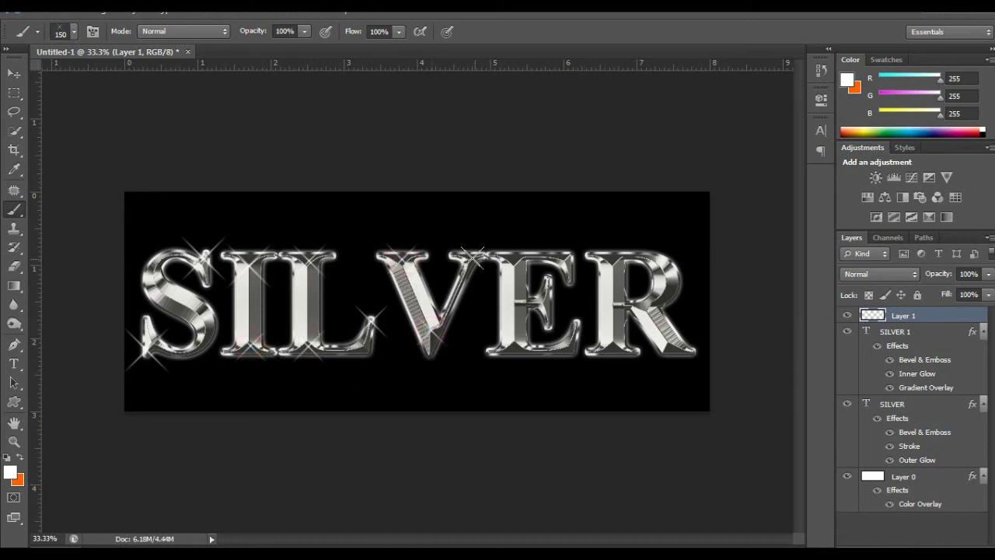
left_click(576, 252)
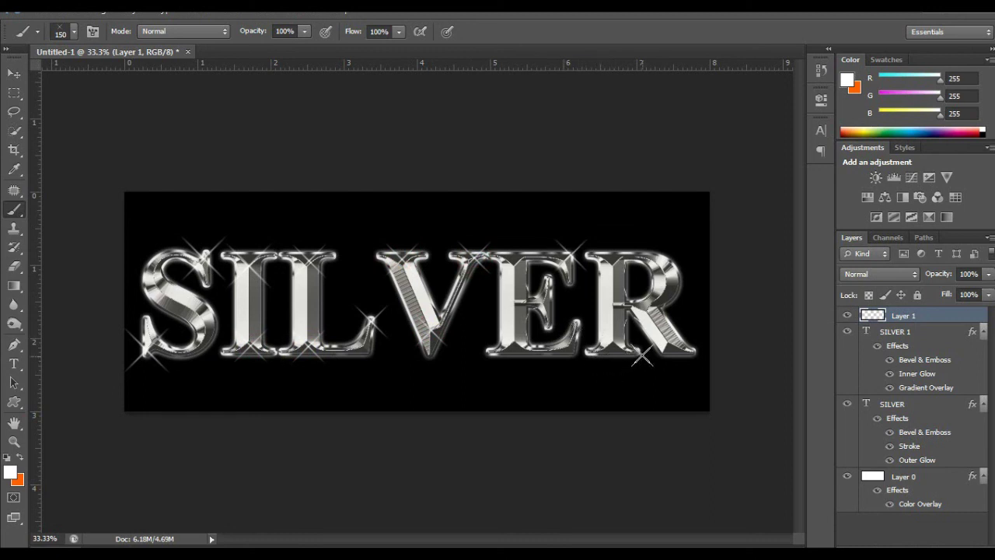
left_click(637, 351)
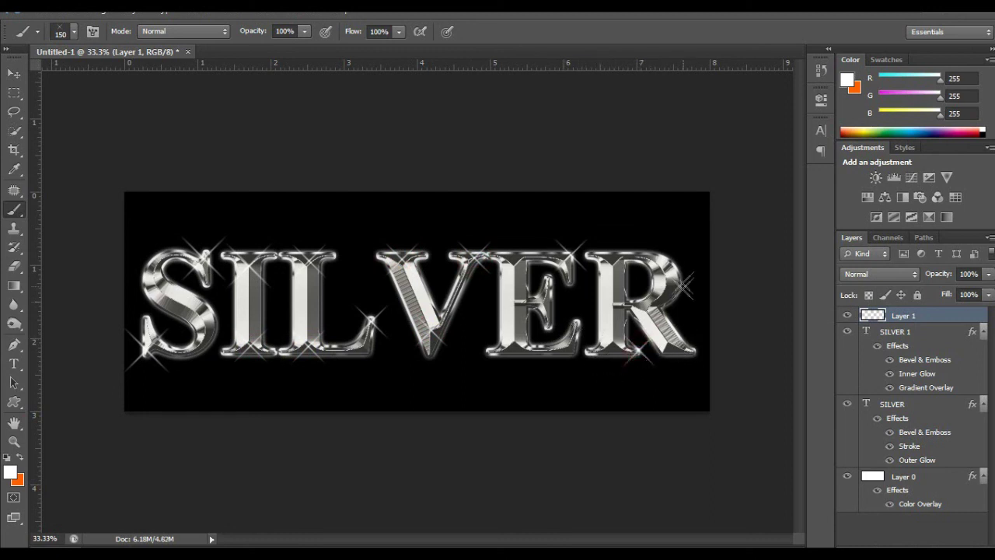
left_click(674, 265)
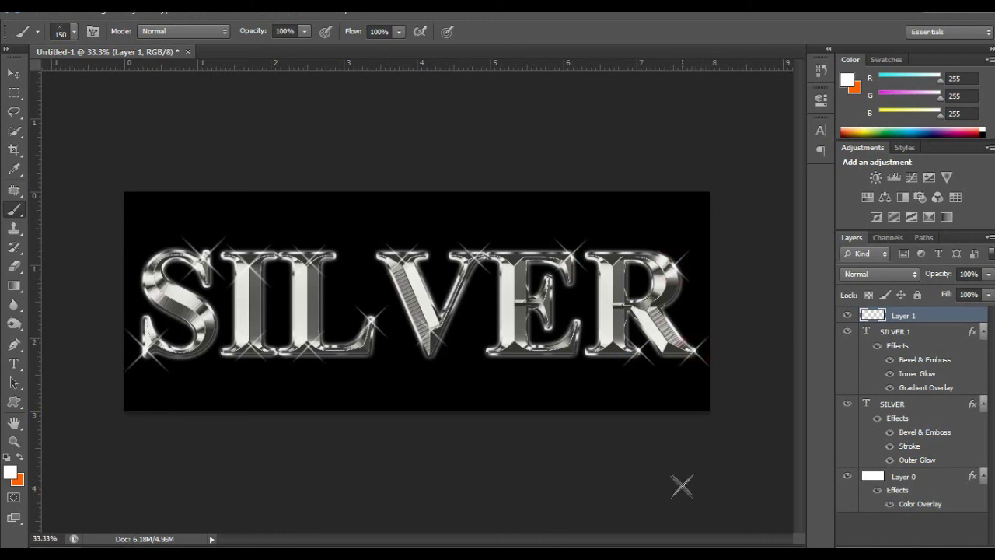
left_click(14, 73)
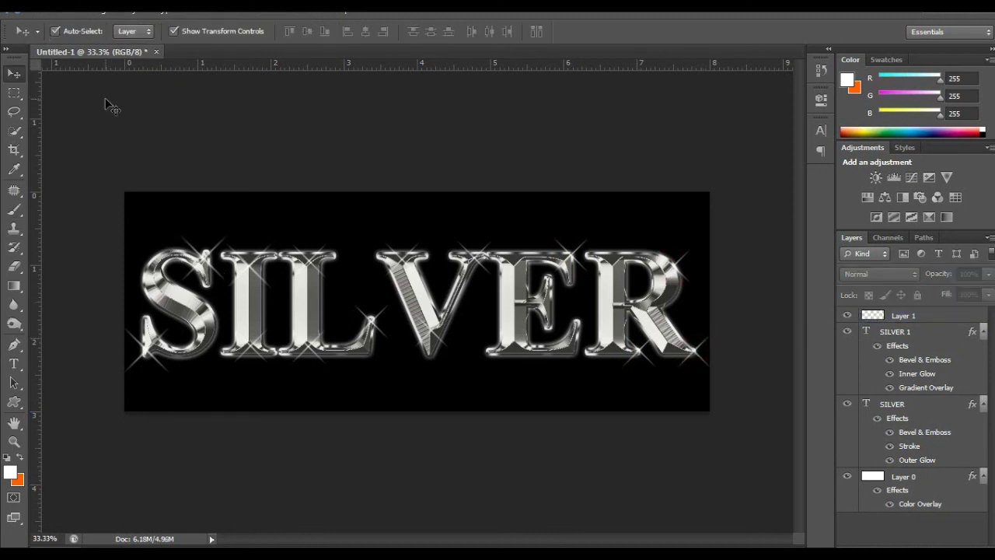